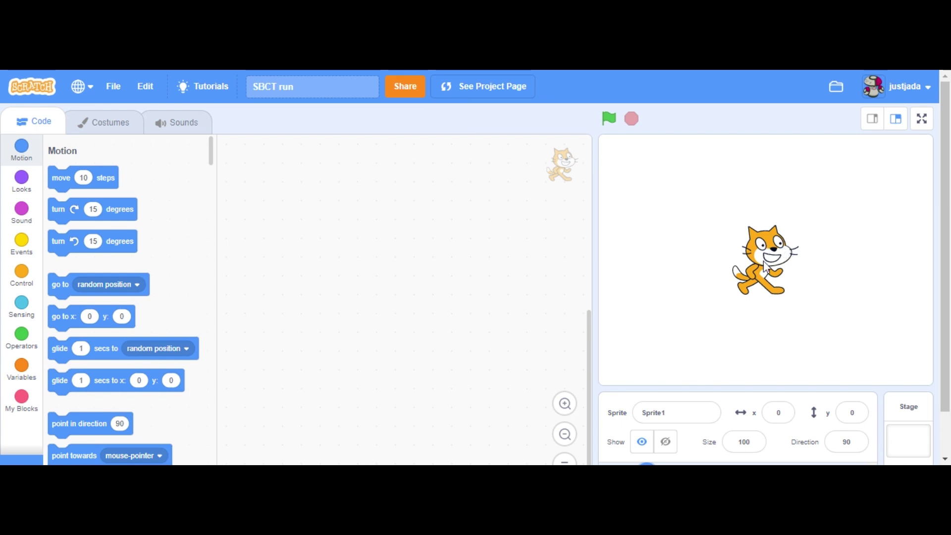
# Drag the cat sprite to x -41, y 16, just left of stage centre.
pyautogui.moveTo(765, 268)
pyautogui.mouseDown()
pyautogui.moveTo(646, 342)
pyautogui.moveTo(753, 275)
pyautogui.moveTo(596, 345)
pyautogui.moveTo(912, 341)
pyautogui.moveTo(761, 296)
pyautogui.mouseUp()
pyautogui.scroll(-1, 762, 297)
pyautogui.scroll(-1, 749, 249)
pyautogui.scroll(2, 748, 241)
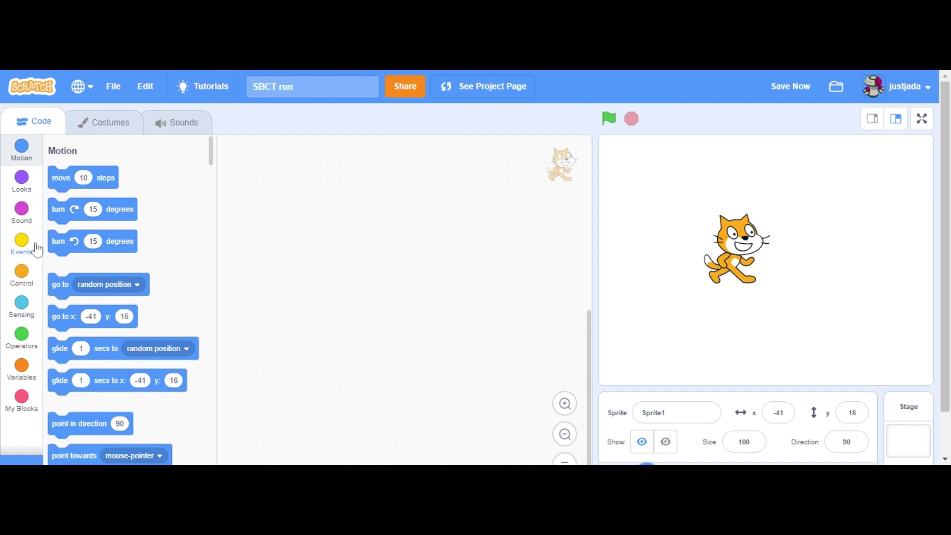
pyautogui.click(312, 86)
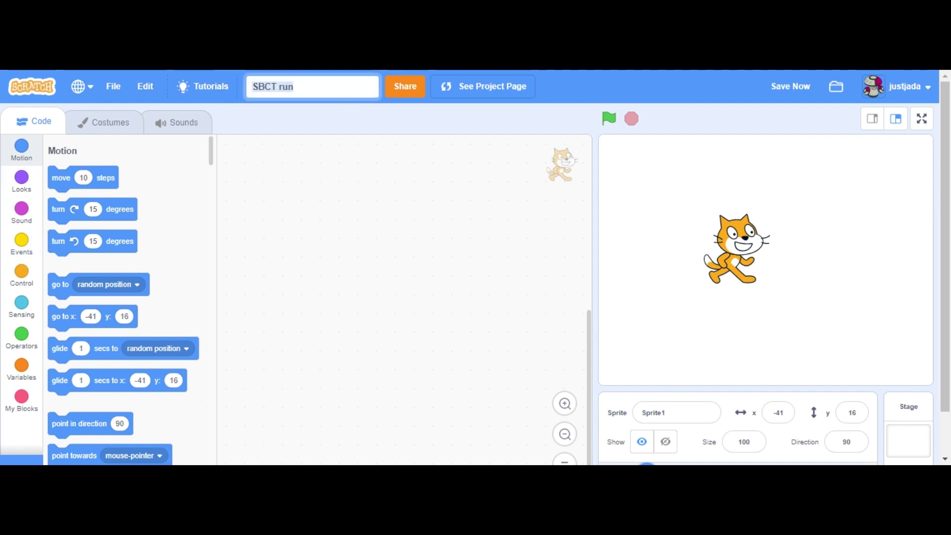
pyautogui.press('Left')
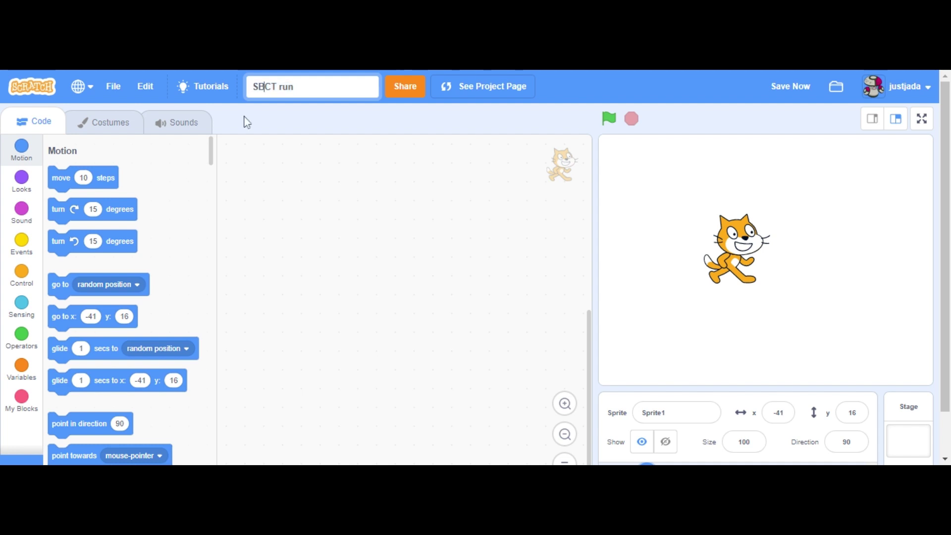
pyautogui.press('Right')
pyautogui.press('Right')
# Place a 'when green flag clicked' hat block alone in the code area.
pyautogui.click(21, 241)
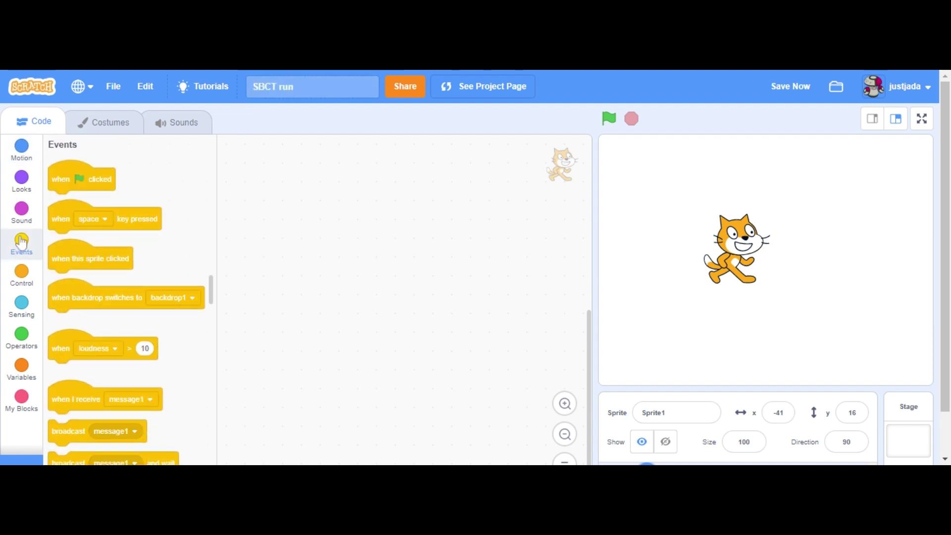
pyautogui.moveTo(78, 178); pyautogui.dragTo(334, 182)
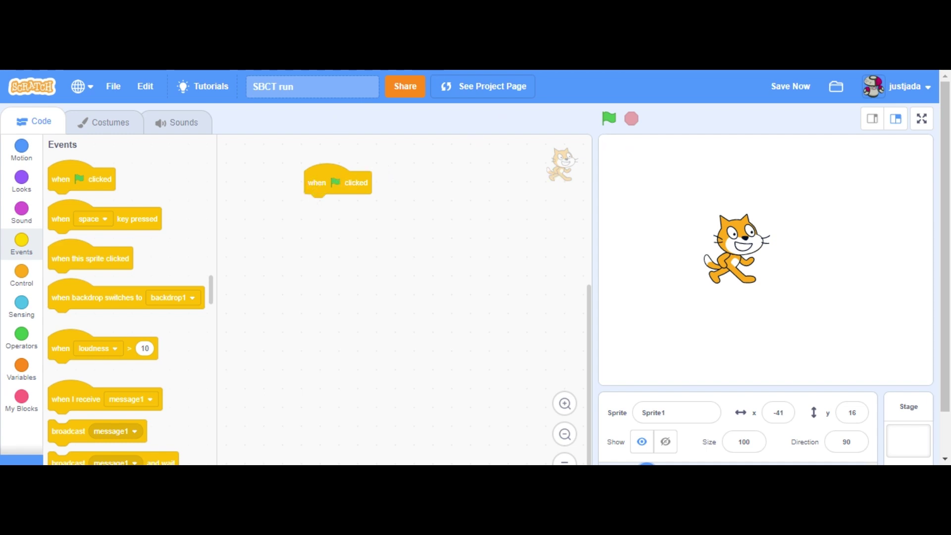
pyautogui.click(16, 191)
pyautogui.scroll(-1, 665, 358)
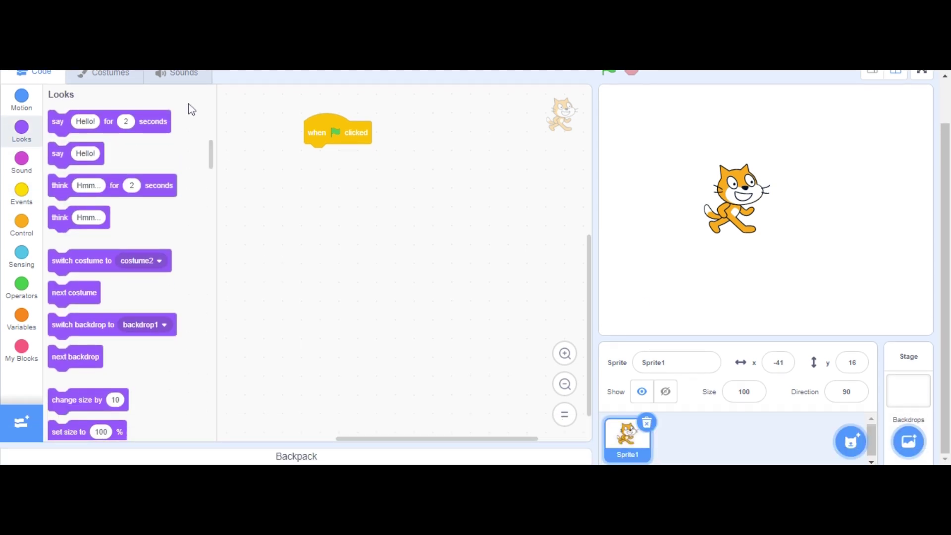
pyautogui.scroll(3, 300, 211)
pyautogui.scroll(-3, 442, 235)
pyautogui.scroll(1, 809, 269)
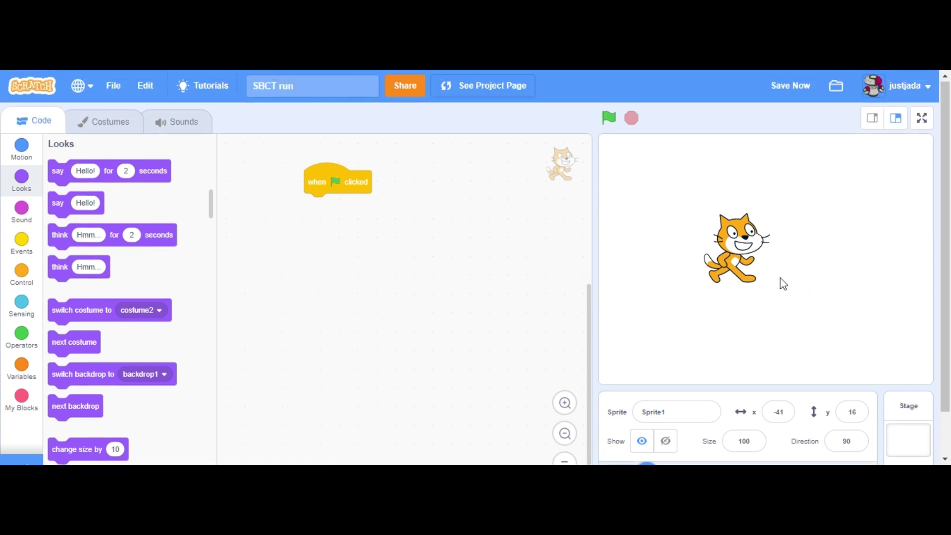
# Move the cat on the stage to x -51, y -11 with the Costumes tab open.
pyautogui.click(103, 126)
pyautogui.scroll(-1, 785, 384)
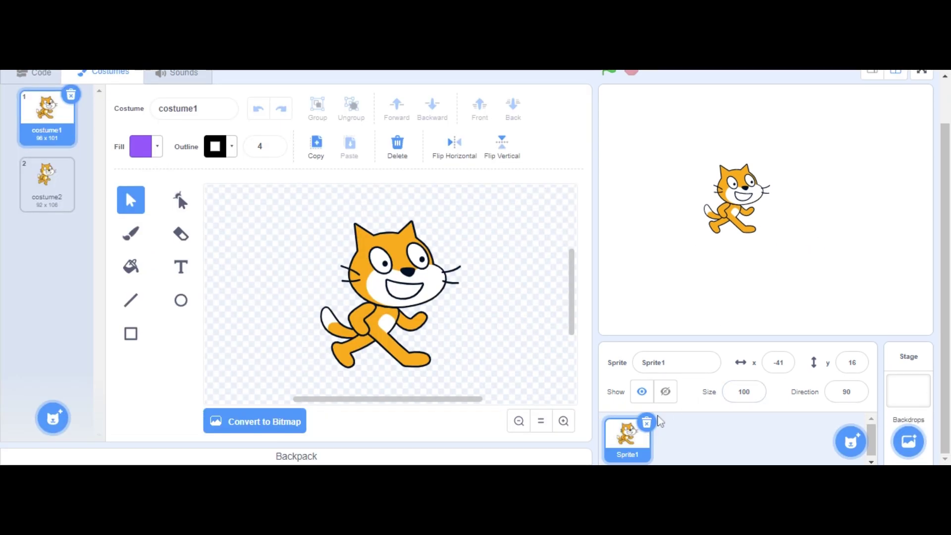
pyautogui.moveTo(754, 214)
pyautogui.mouseDown()
pyautogui.moveTo(784, 233)
pyautogui.moveTo(753, 233)
pyautogui.mouseUp()
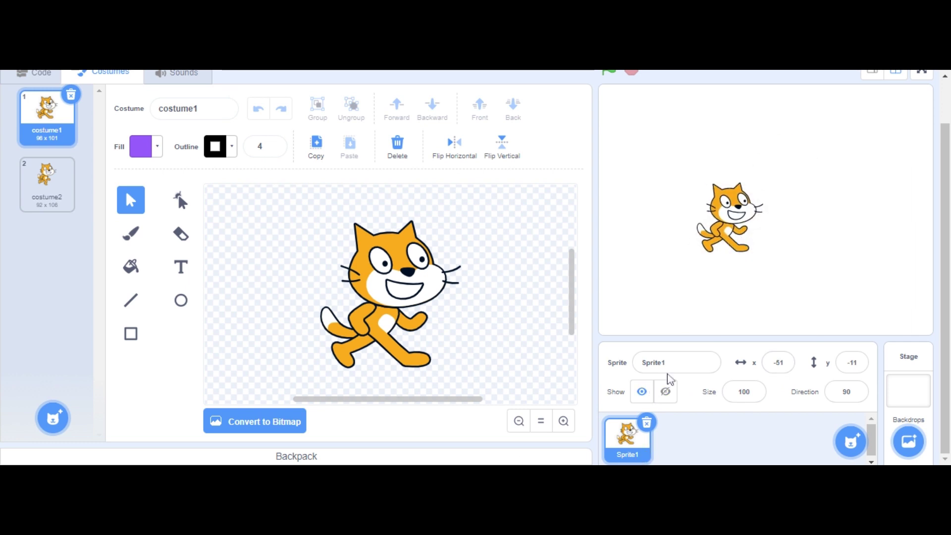
pyautogui.click(668, 364)
pyautogui.click(637, 445)
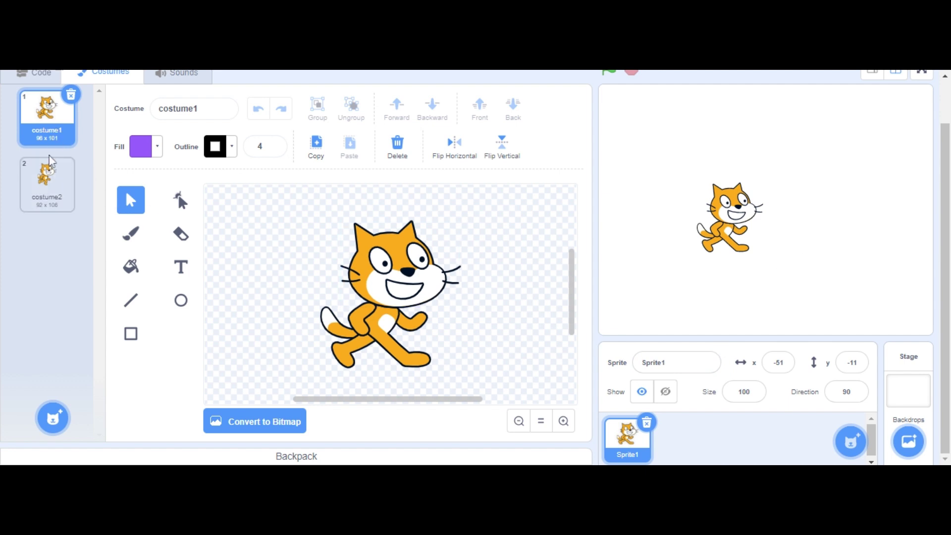
# Flip between costume1 and costume2, settling on costume1, then return to the code.
pyautogui.click(41, 186)
pyautogui.click(37, 141)
pyautogui.click(41, 172)
pyautogui.click(49, 139)
pyautogui.click(55, 160)
pyautogui.click(52, 125)
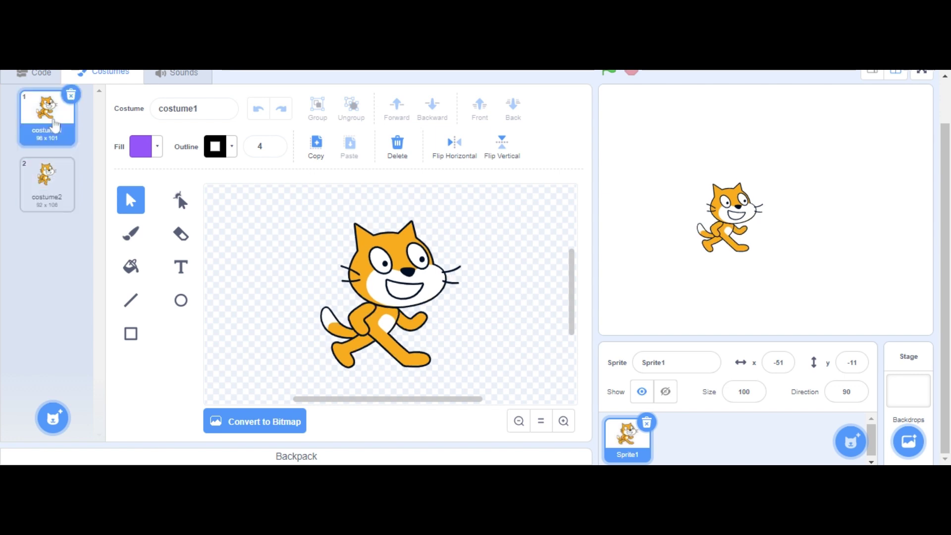
pyautogui.click(52, 193)
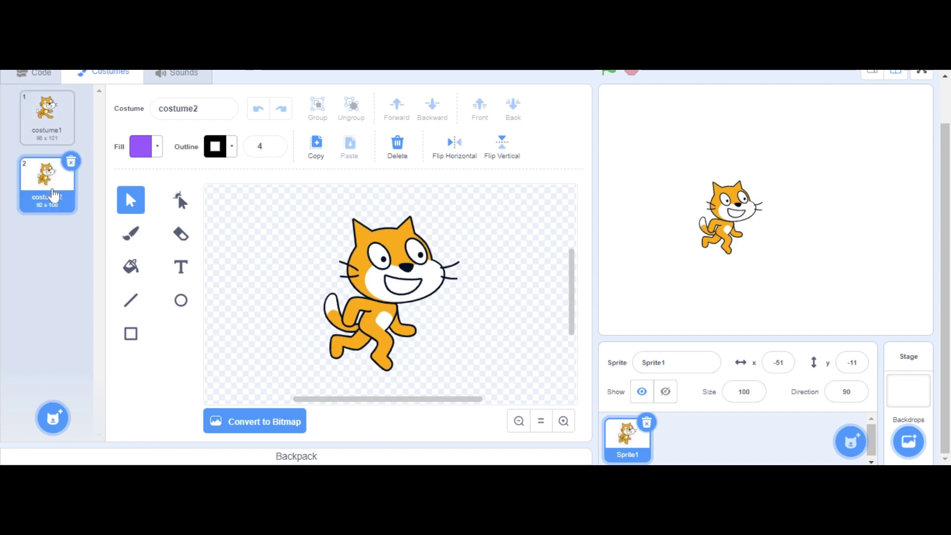
pyautogui.click(50, 118)
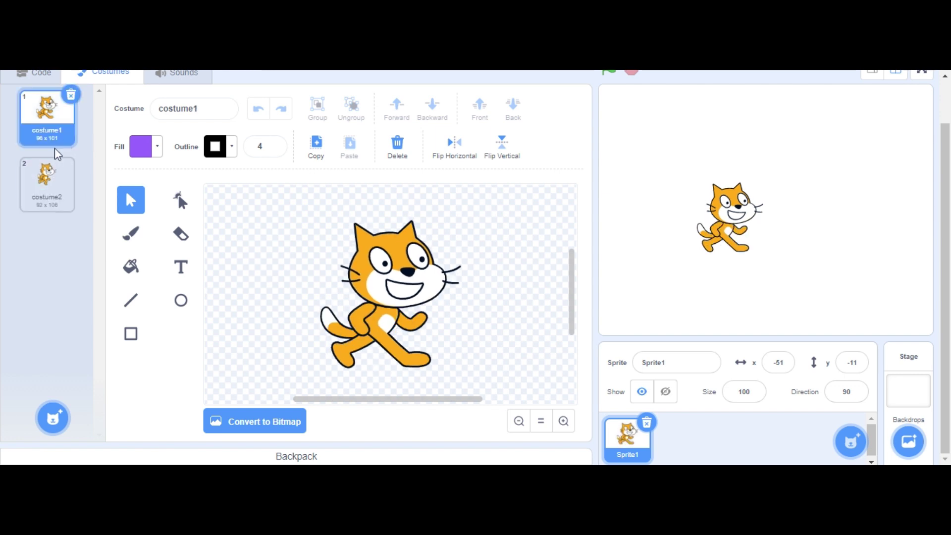
pyautogui.click(49, 178)
pyautogui.click(62, 117)
pyautogui.click(52, 178)
pyautogui.click(56, 134)
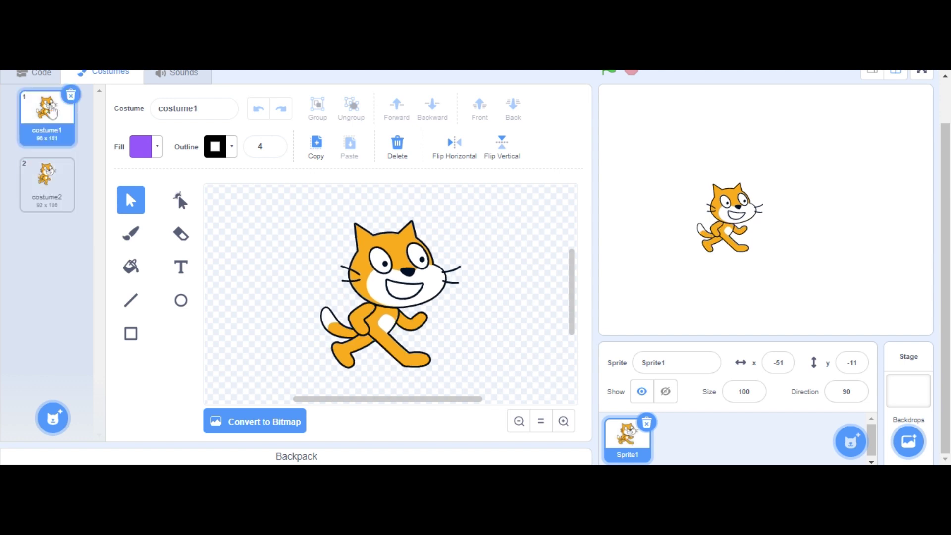
pyautogui.scroll(2, 28, 131)
pyautogui.click(34, 123)
pyautogui.scroll(-3, 137, 184)
pyautogui.scroll(-1, 261, 277)
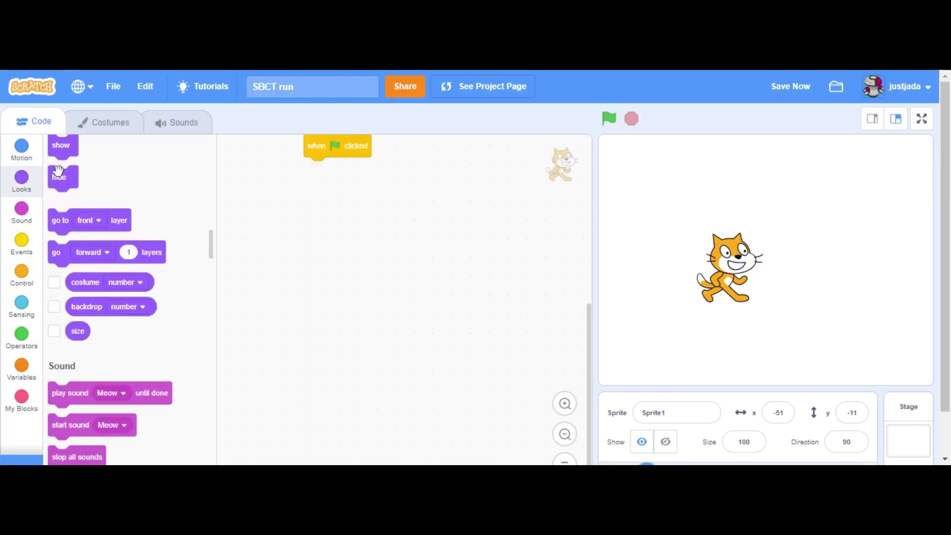
pyautogui.scroll(3, 71, 193)
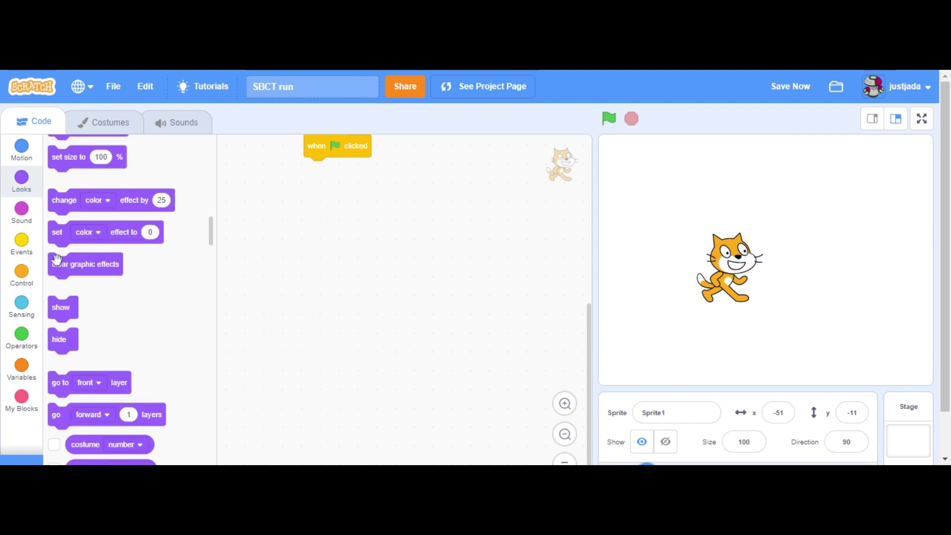
# Attach 'show' under the flag hat, after testing and removing a loose 'hide' block.
pyautogui.moveTo(58, 312)
pyautogui.mouseDown()
pyautogui.moveTo(206, 291)
pyautogui.moveTo(334, 183)
pyautogui.mouseUp()
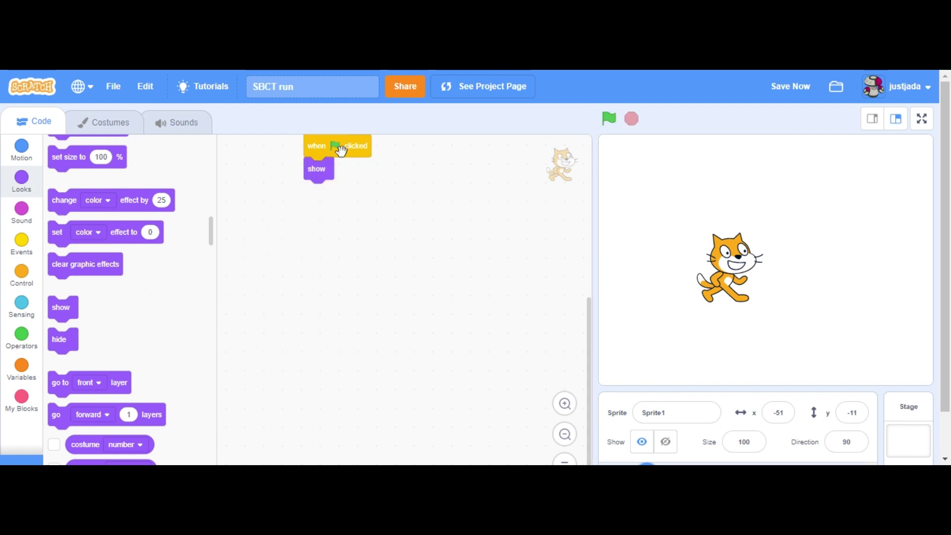
pyautogui.moveTo(73, 342); pyautogui.dragTo(436, 279)
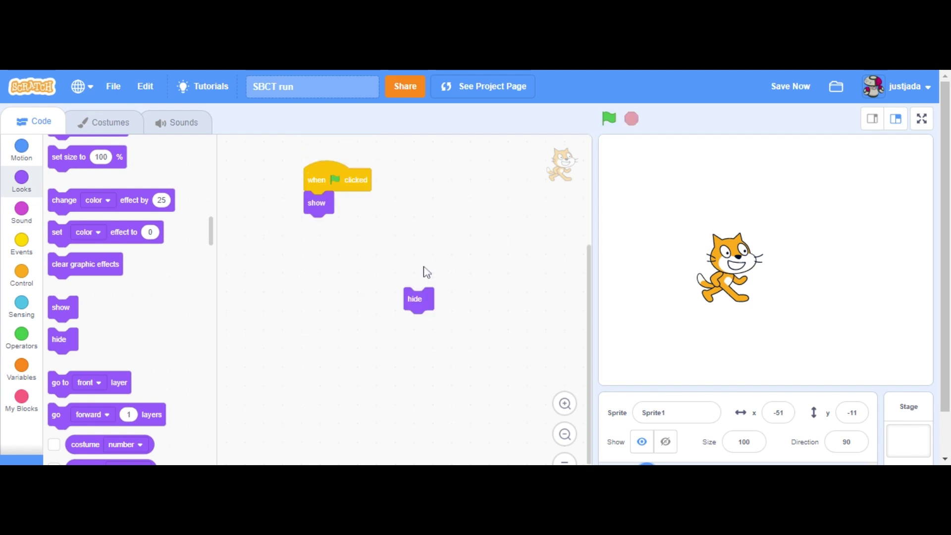
pyautogui.click(415, 301)
pyautogui.click(315, 201)
pyautogui.moveTo(416, 308); pyautogui.dragTo(149, 330)
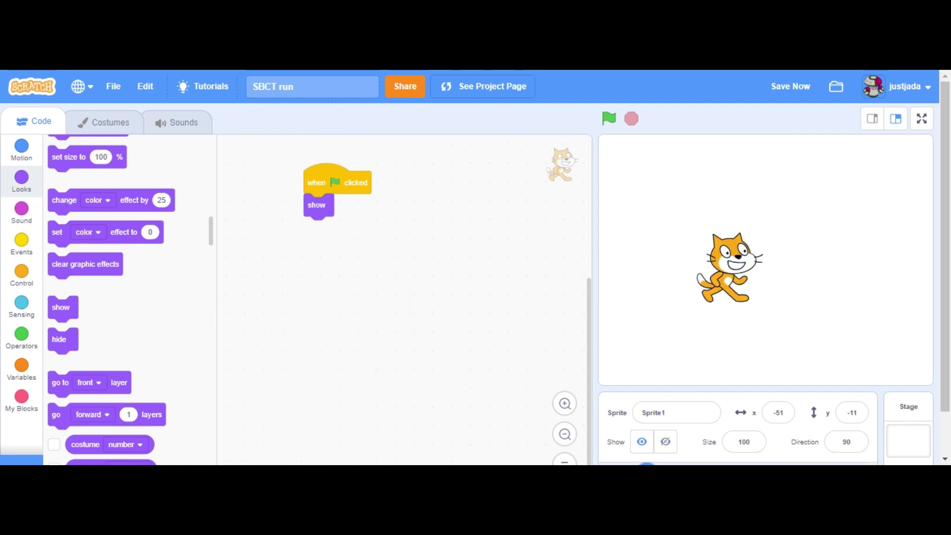
pyautogui.scroll(5, 102, 268)
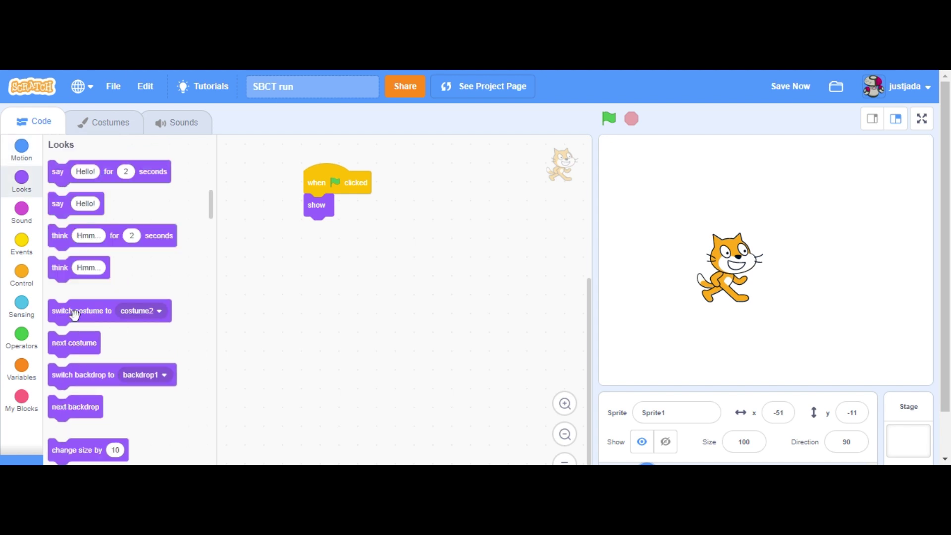
# Add 'switch costume to costume1' beneath the show block.
pyautogui.moveTo(76, 316); pyautogui.dragTo(334, 243)
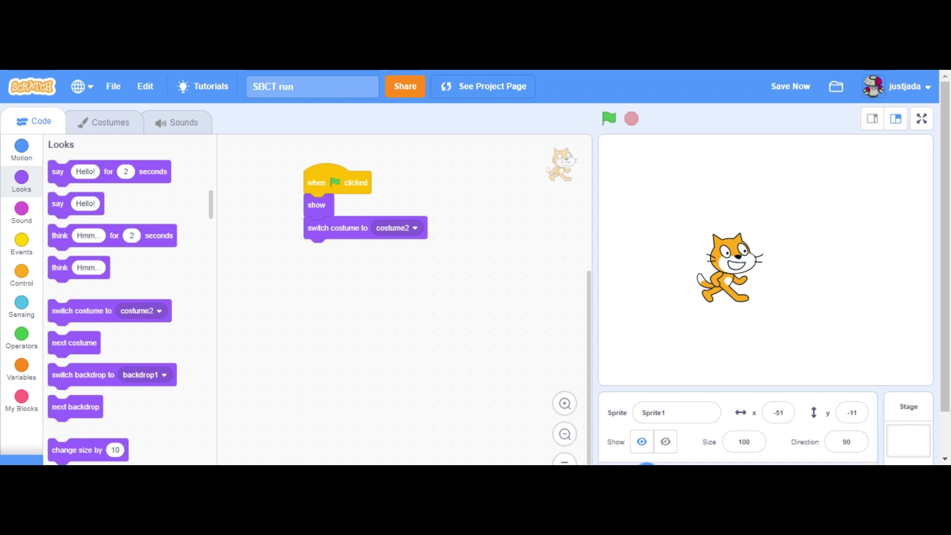
pyautogui.click(398, 232)
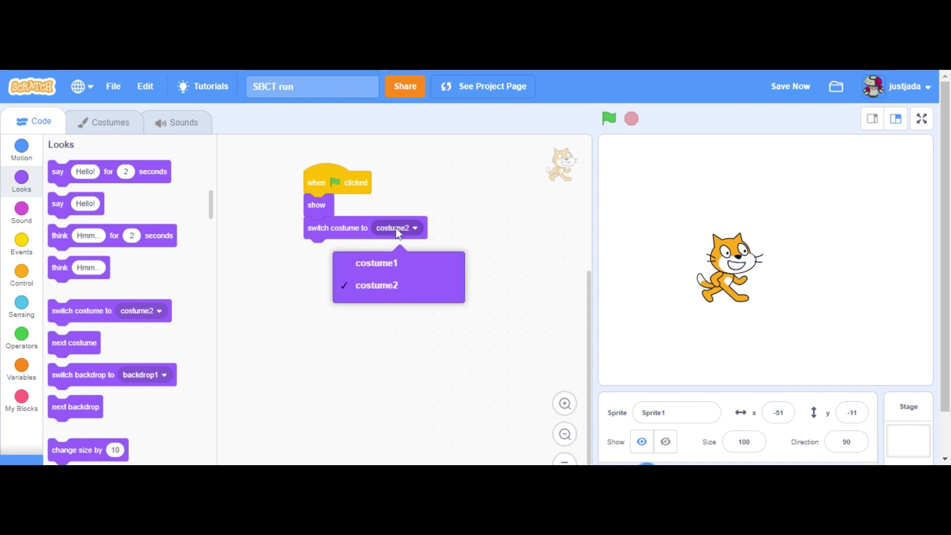
pyautogui.click(372, 264)
pyautogui.click(21, 148)
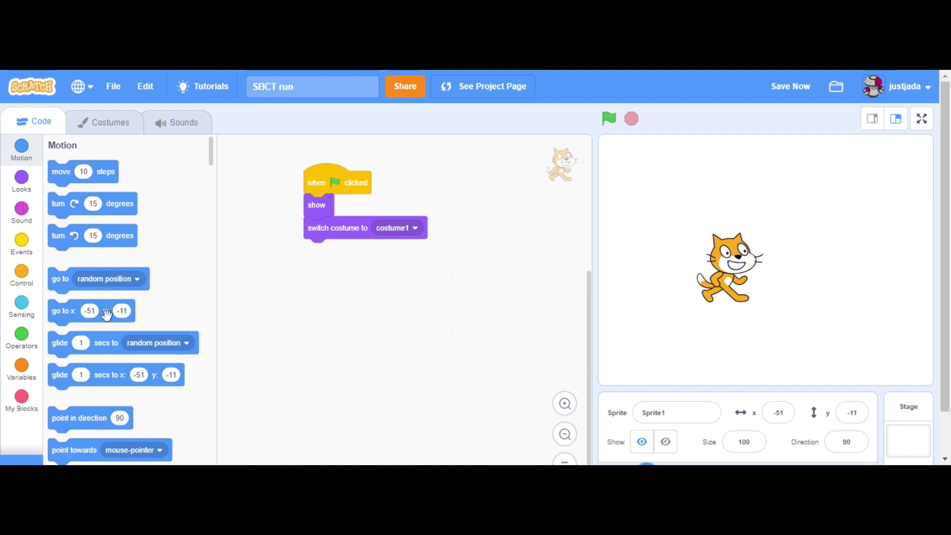
# Add 'go to x: -51 y: -11' to the script and set the stage backdrop to Xy-grid.
pyautogui.moveTo(65, 311); pyautogui.dragTo(337, 267)
pyautogui.scroll(-1, 899, 349)
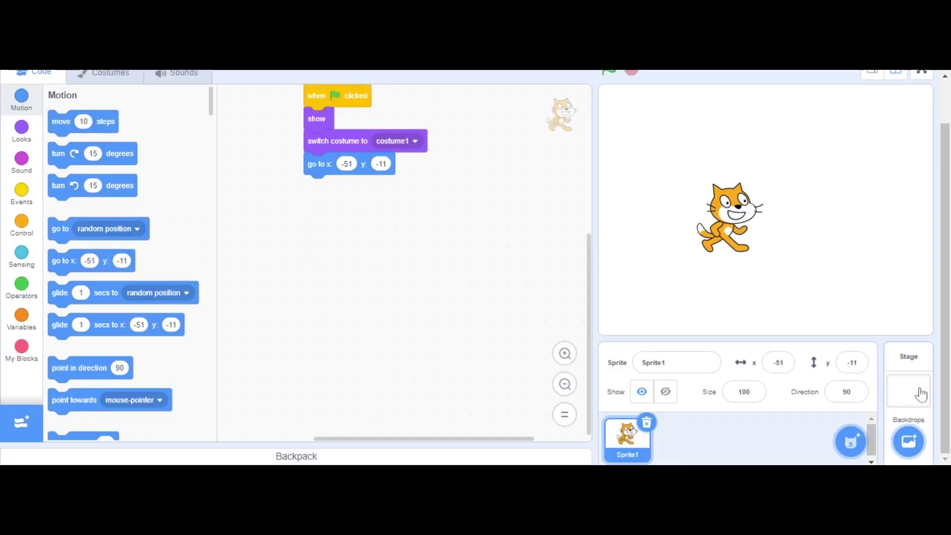
pyautogui.click(906, 418)
pyautogui.click(907, 445)
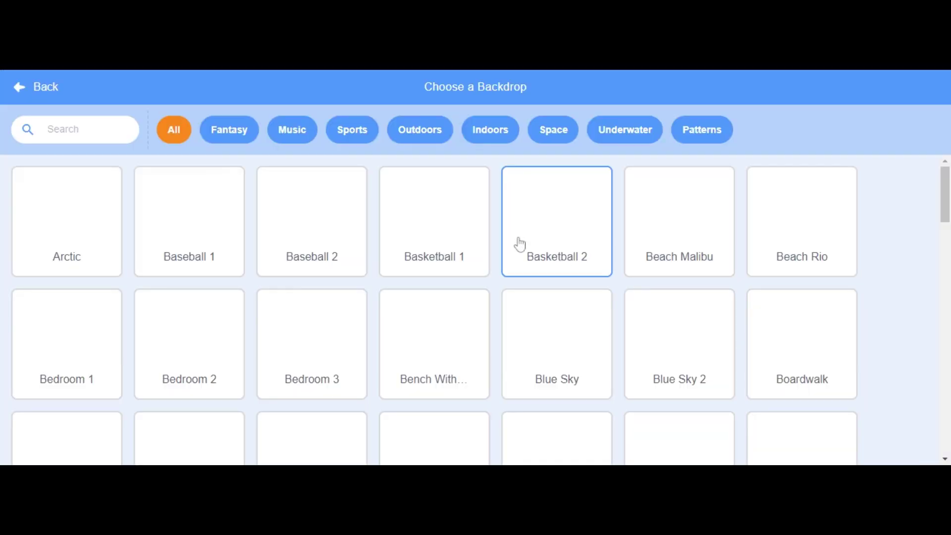
pyautogui.write('grid')
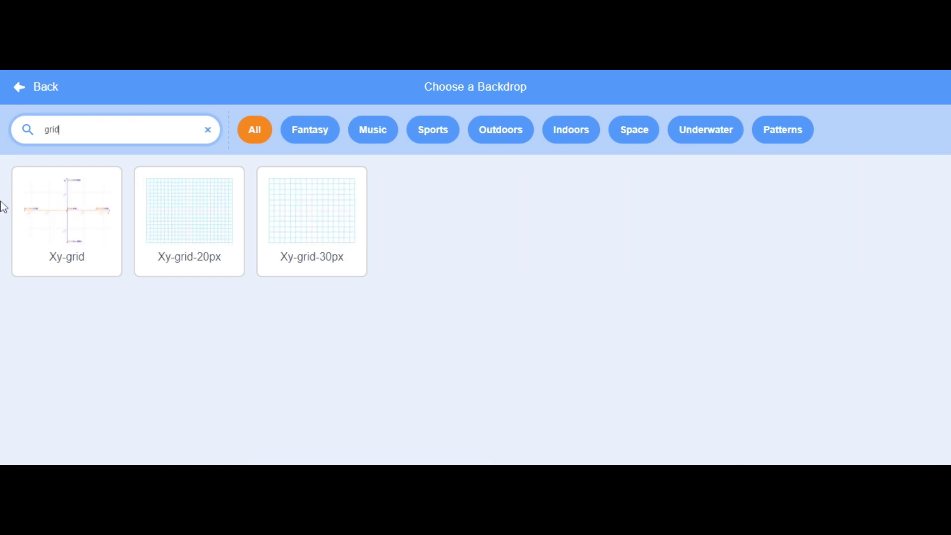
pyautogui.click(82, 216)
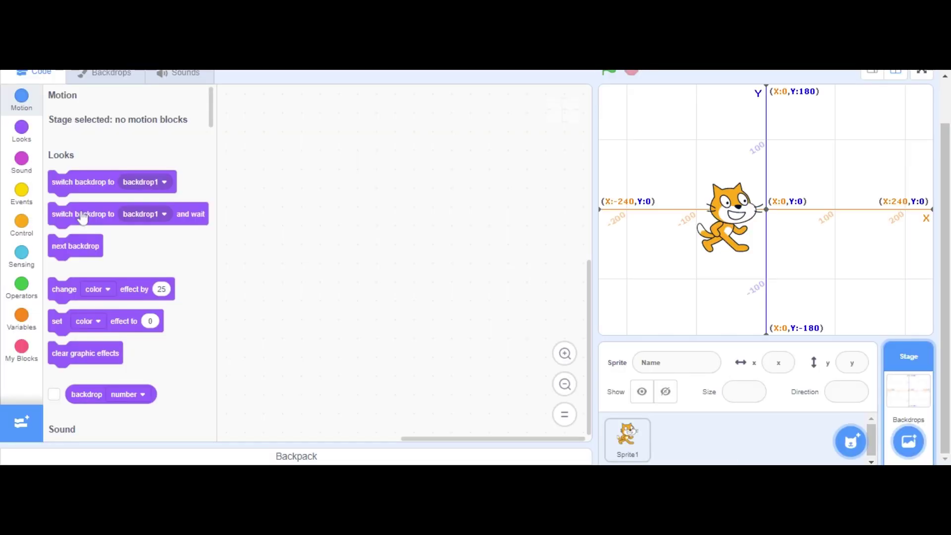
# Centre the cat at 0, 0 via its x/y fields, then drag it to x -44, y -55.
pyautogui.moveTo(728, 238); pyautogui.dragTo(773, 214)
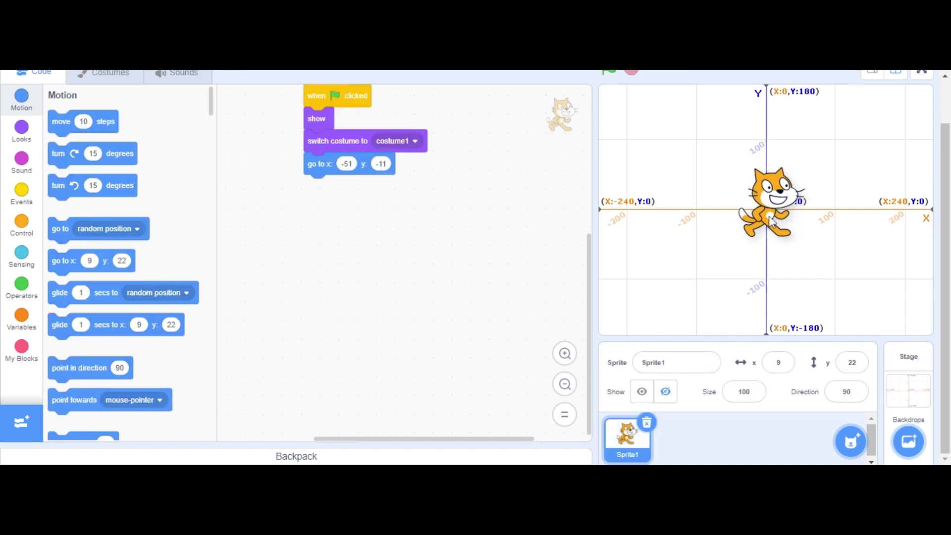
pyautogui.moveTo(770, 211)
pyautogui.mouseDown()
pyautogui.moveTo(770, 221)
pyautogui.moveTo(769, 203)
pyautogui.mouseUp()
pyautogui.click(777, 363)
pyautogui.write('0')
pyautogui.press('Tab')
pyautogui.write('0')
pyautogui.press('Return')
pyautogui.click(829, 304)
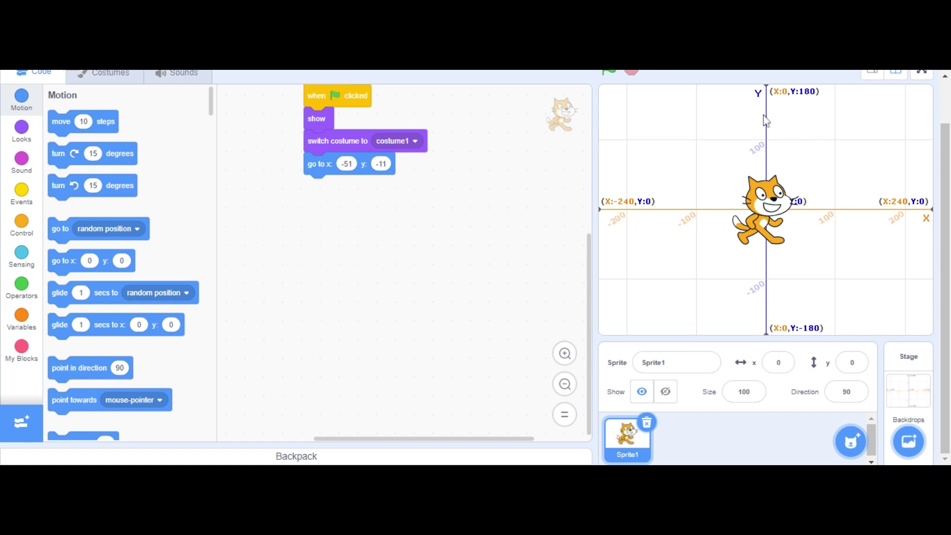
pyautogui.moveTo(774, 190)
pyautogui.mouseDown()
pyautogui.moveTo(790, 136)
pyautogui.moveTo(730, 237)
pyautogui.mouseUp()
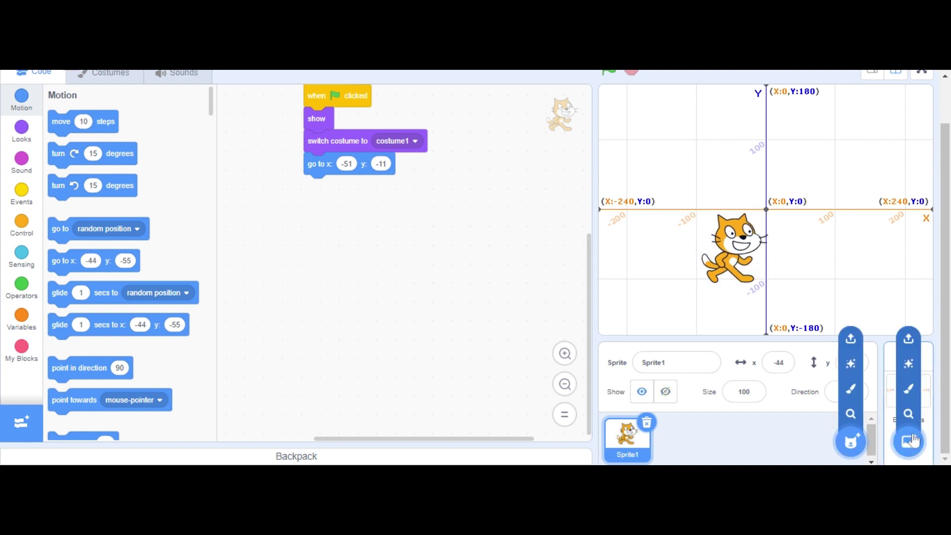
# Delete the Xy-grid backdrop from the stage, leaving a blank backdrop.
pyautogui.click(903, 385)
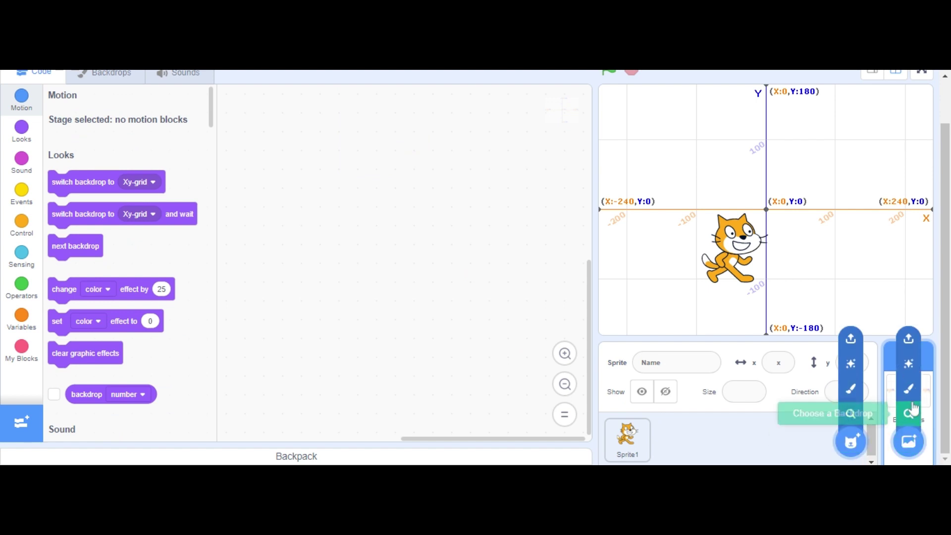
pyautogui.click(898, 399)
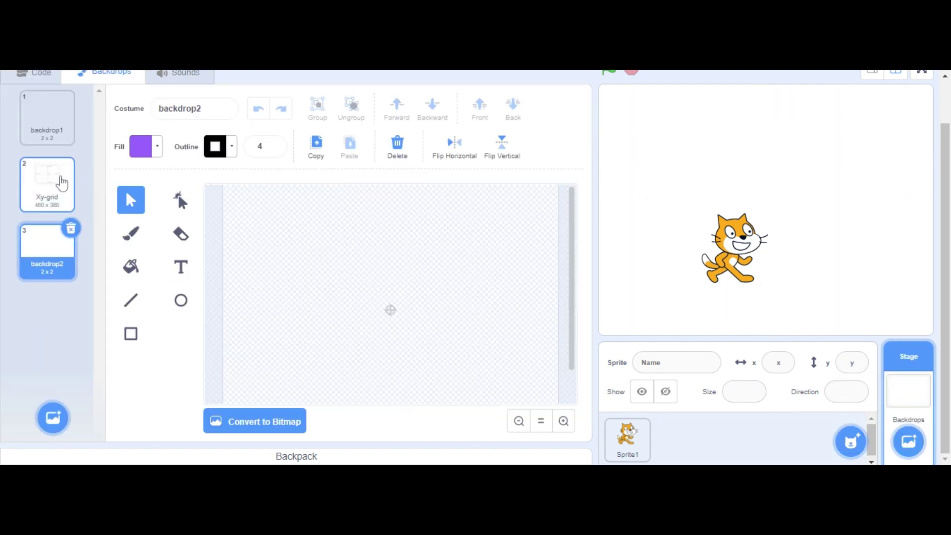
pyautogui.click(49, 178)
pyautogui.click(69, 163)
pyautogui.click(41, 74)
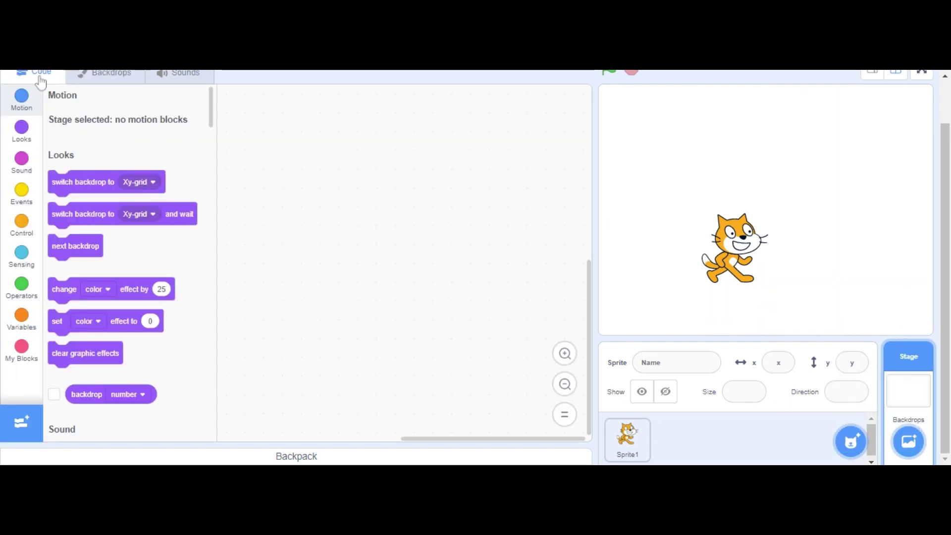
# Set the go-to block's coordinates to x -300 and y -88.
pyautogui.click(627, 439)
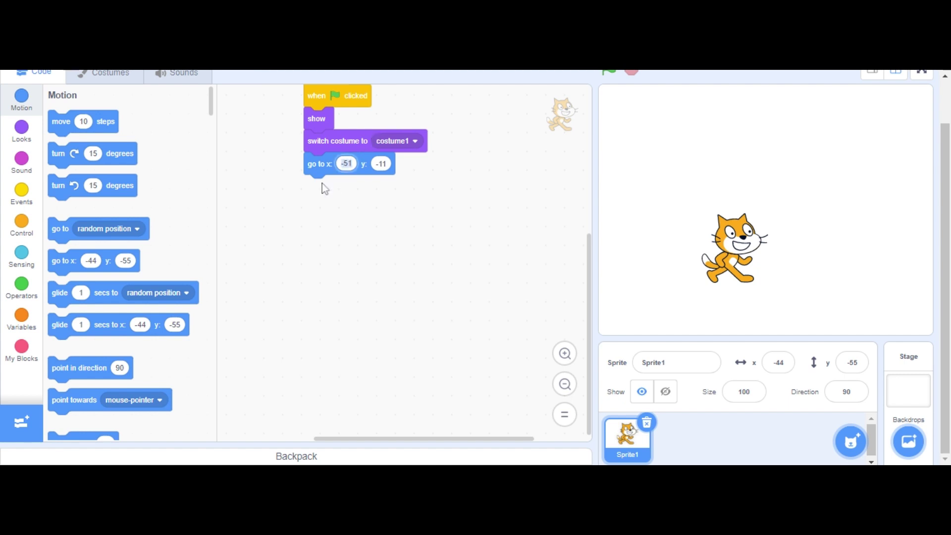
pyautogui.write('-300')
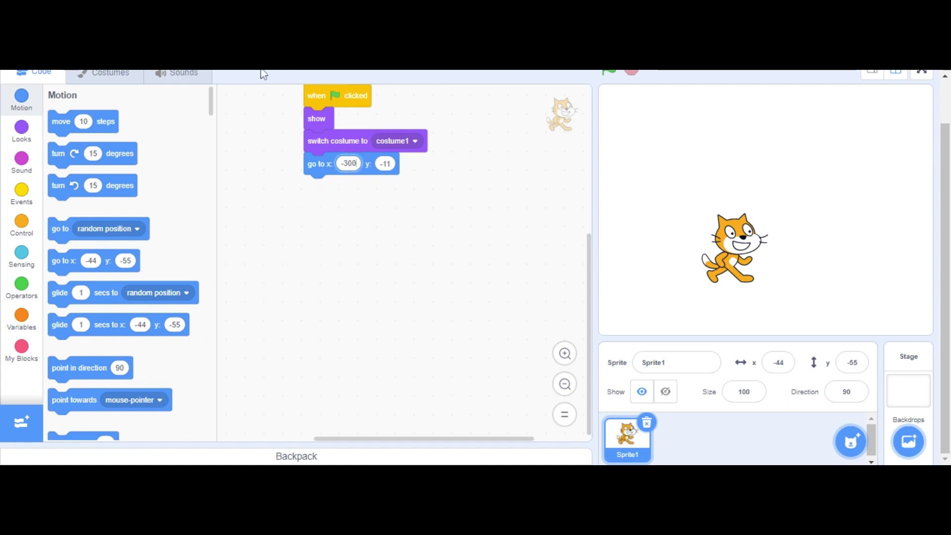
pyautogui.press('Return')
pyautogui.click(385, 165)
pyautogui.write('-88')
pyautogui.press('Return')
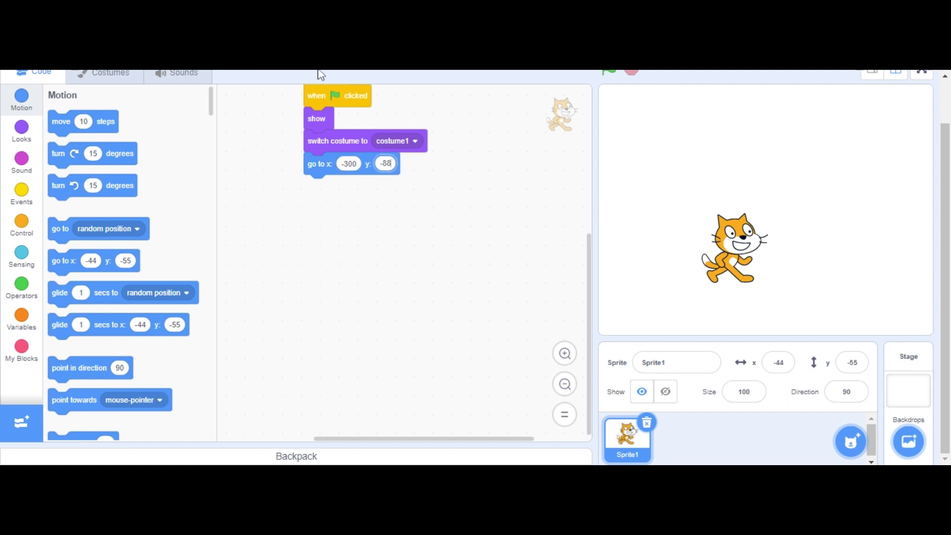
# Add a repeat loop with count 12 under the go-to step.
pyautogui.click(14, 236)
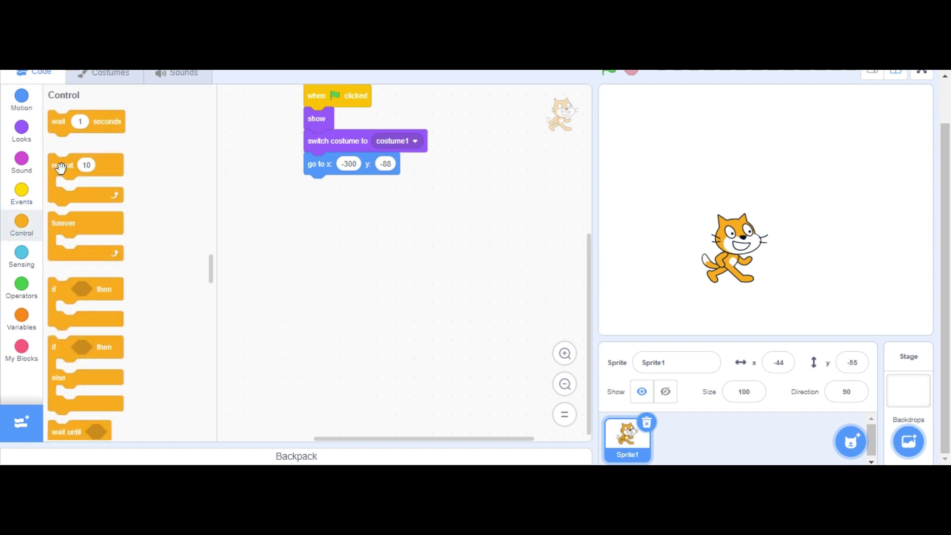
pyautogui.moveTo(62, 180); pyautogui.dragTo(316, 207)
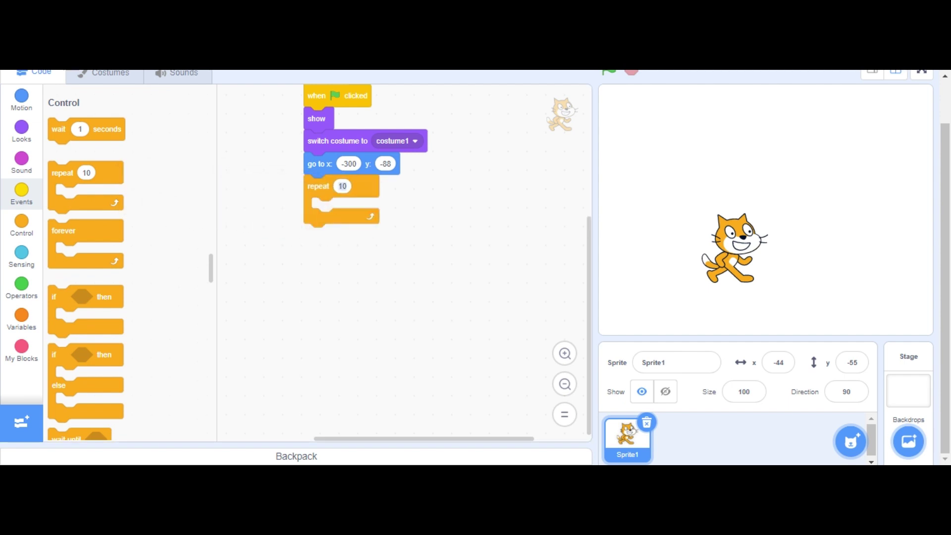
pyautogui.write('12')
pyautogui.click(249, 182)
# Put a 'switch costume to costume1' block inside the repeat loop.
pyautogui.click(22, 130)
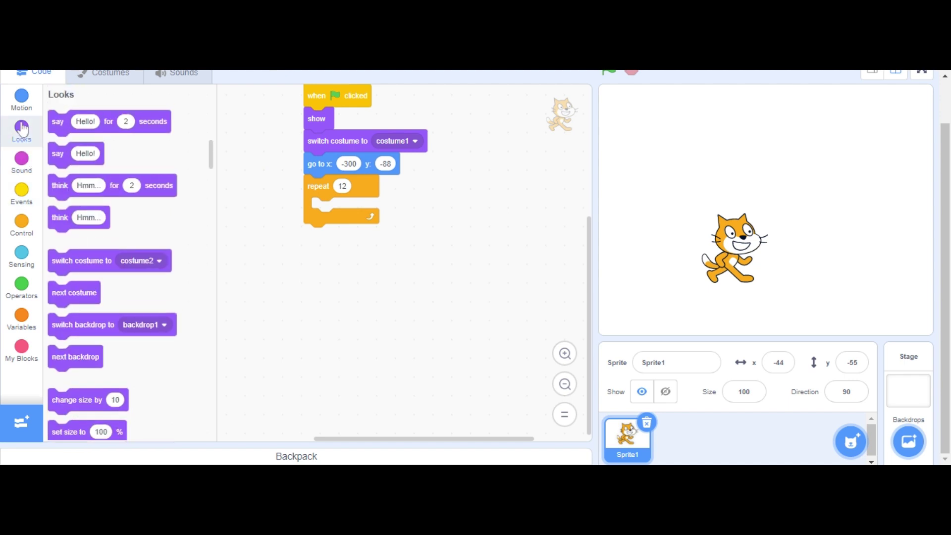
pyautogui.moveTo(87, 269)
pyautogui.mouseDown()
pyautogui.moveTo(242, 212)
pyautogui.moveTo(355, 226)
pyautogui.mouseUp()
pyautogui.click(405, 213)
pyautogui.click(396, 245)
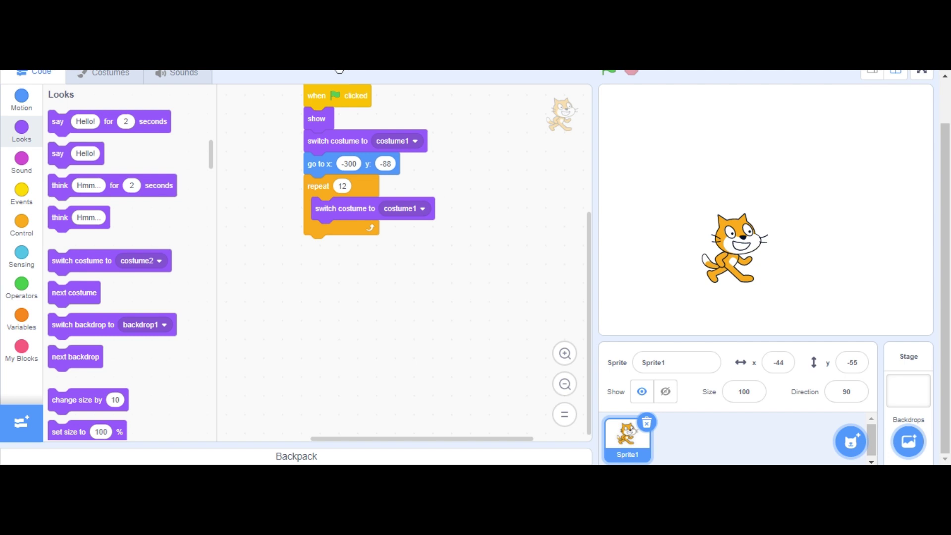
pyautogui.click(22, 224)
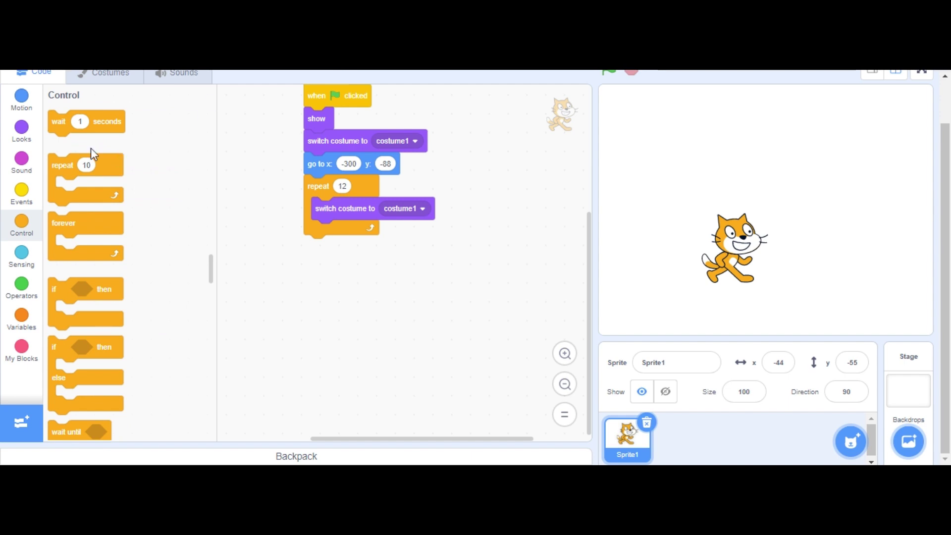
# Add a .006-second wait after the costume1 switch inside the repeat-12 loop.
pyautogui.moveTo(59, 127); pyautogui.dragTo(177, 169)
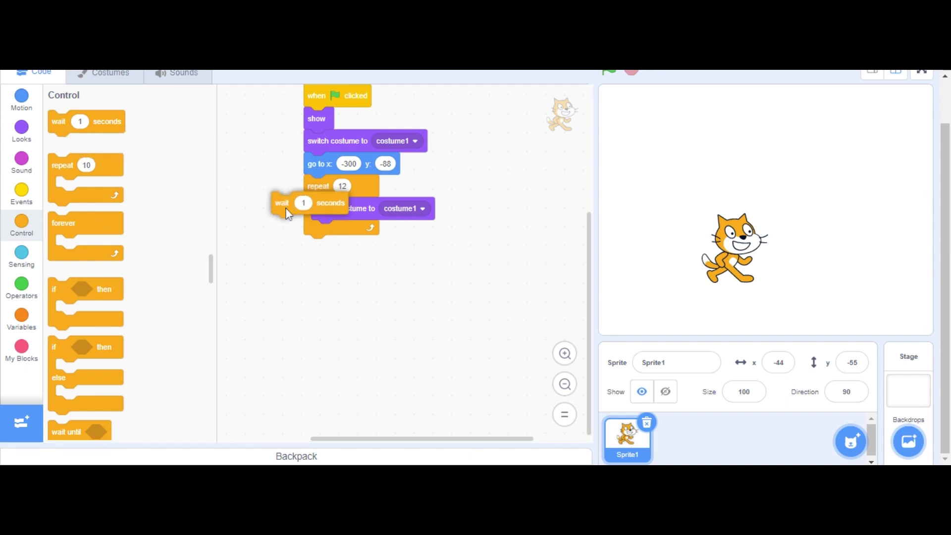
pyautogui.moveTo(290, 214); pyautogui.dragTo(323, 241)
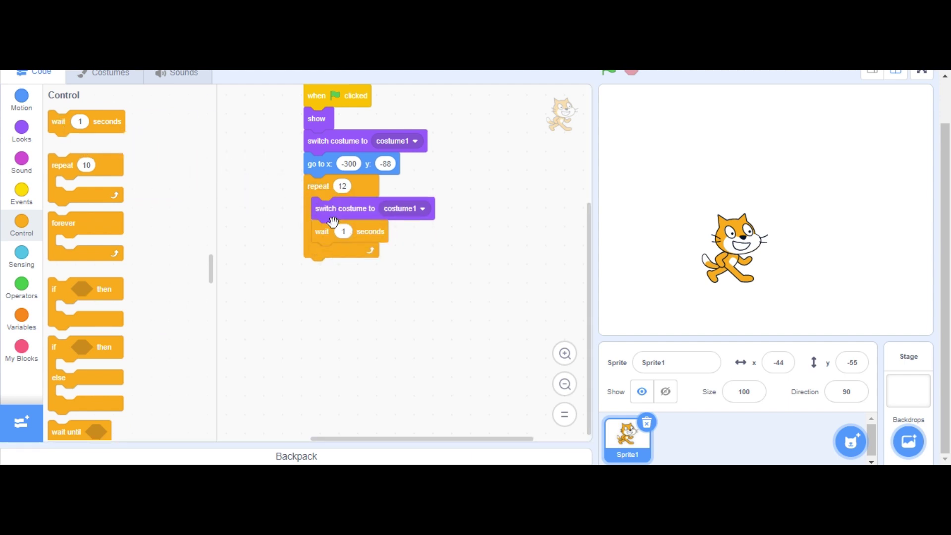
pyautogui.click(351, 231)
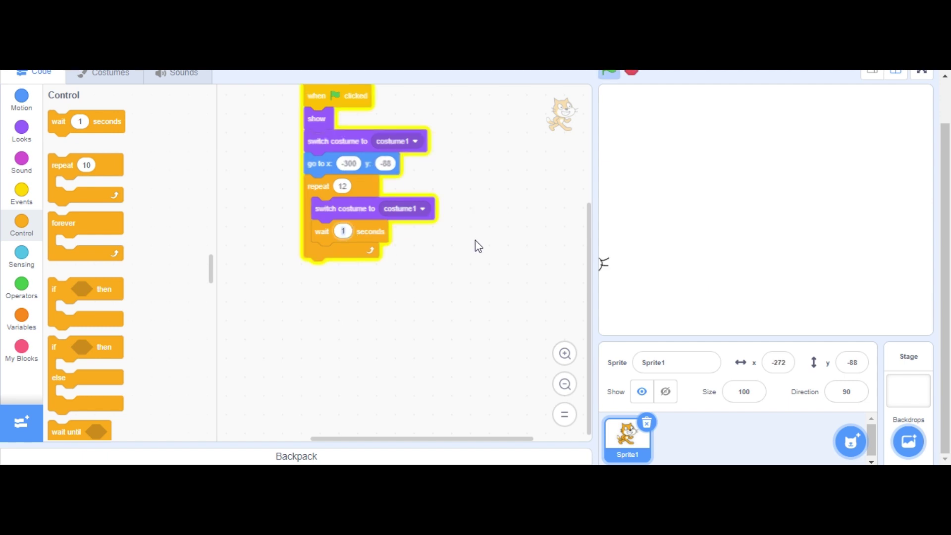
pyautogui.write('.006')
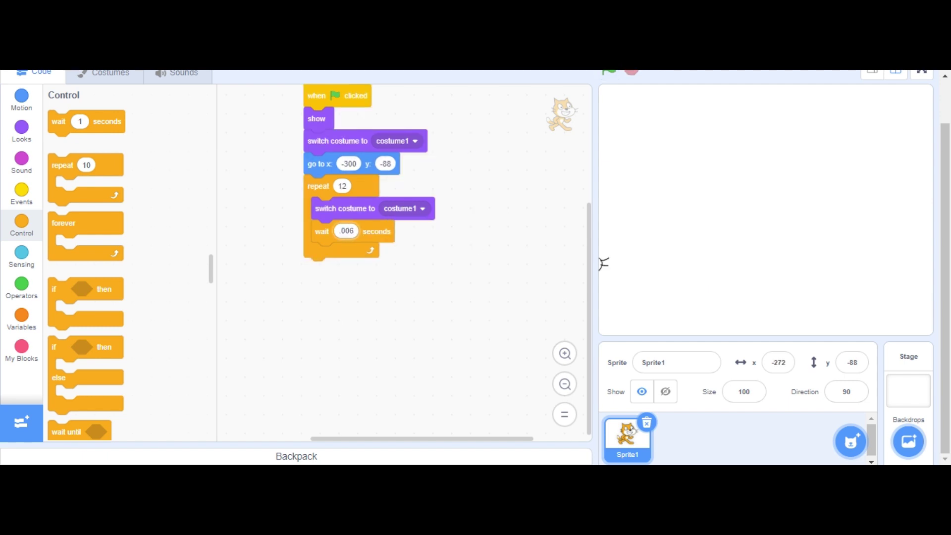
pyautogui.press('Return')
pyautogui.click(21, 160)
pyautogui.click(21, 91)
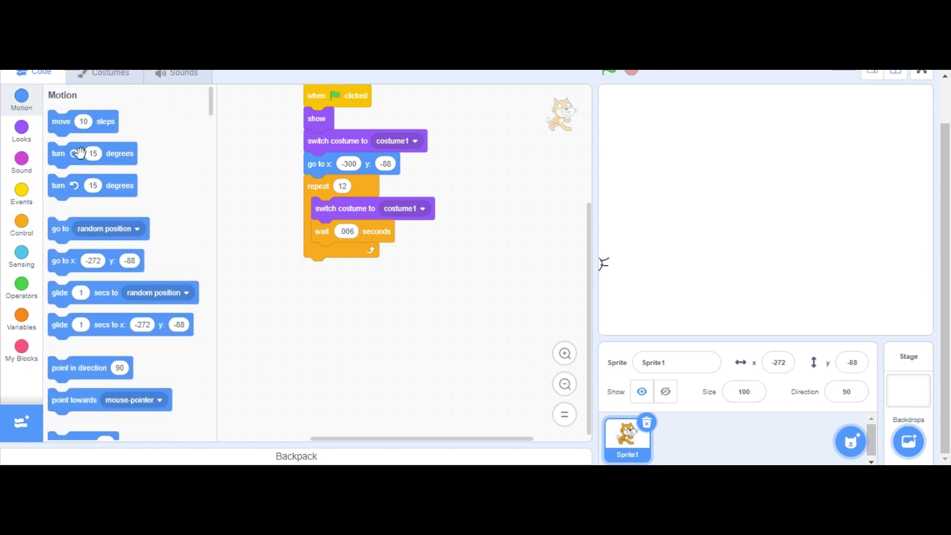
# Add a 'move 50 steps' block below the repeat, followed by 'switch costume to costume2'.
pyautogui.moveTo(57, 125)
pyautogui.mouseDown()
pyautogui.moveTo(288, 260)
pyautogui.moveTo(336, 271)
pyautogui.mouseUp()
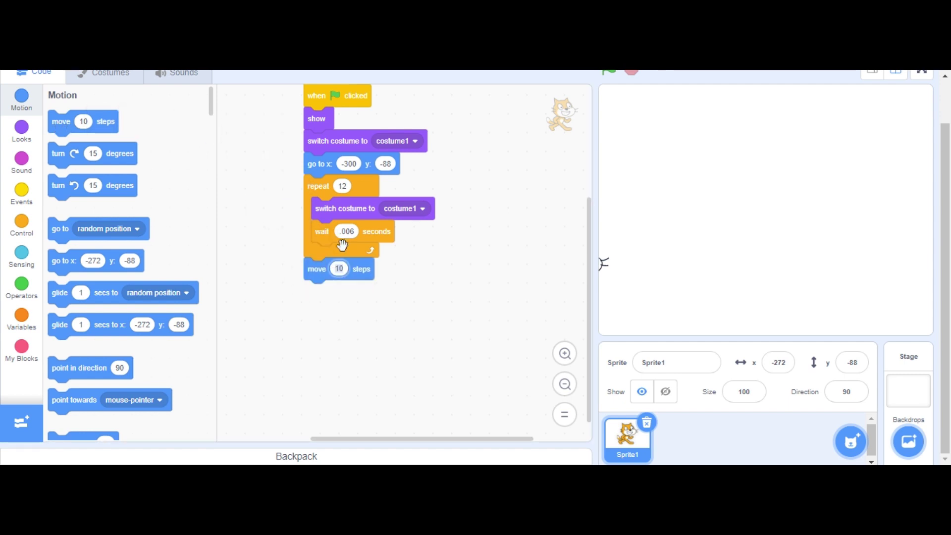
pyautogui.write('9')
pyautogui.click(549, 265)
pyautogui.click(23, 134)
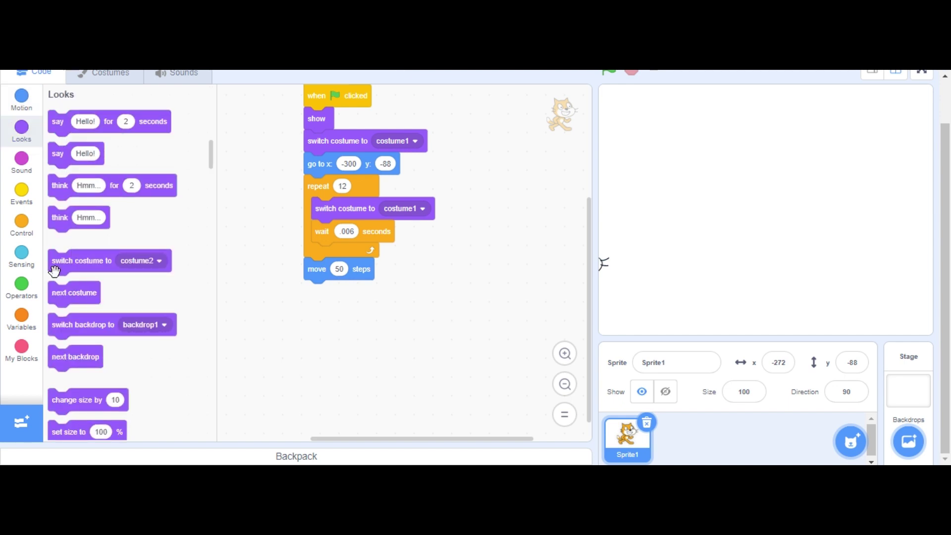
pyautogui.moveTo(54, 270); pyautogui.dragTo(335, 314)
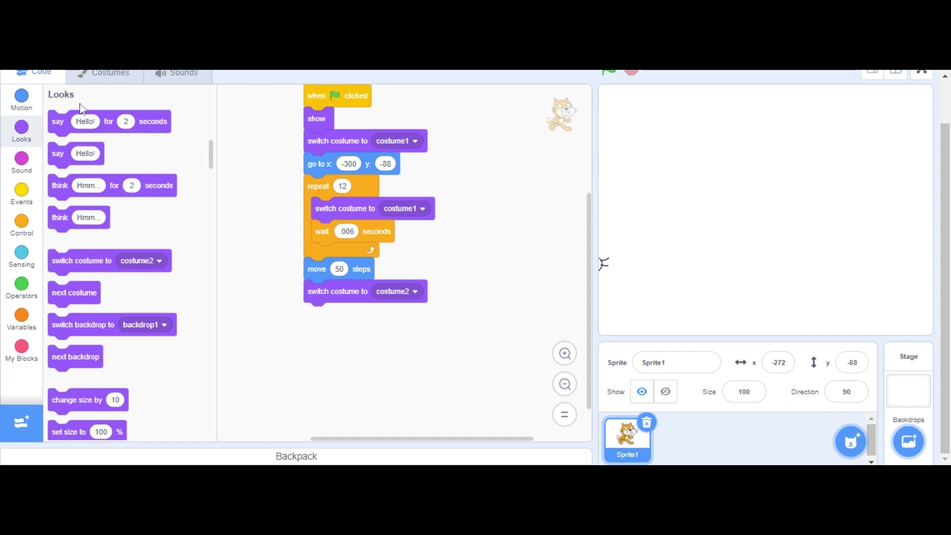
# Add a .003-second wait under the costume2 switch and detach the three-block stack.
pyautogui.click(38, 239)
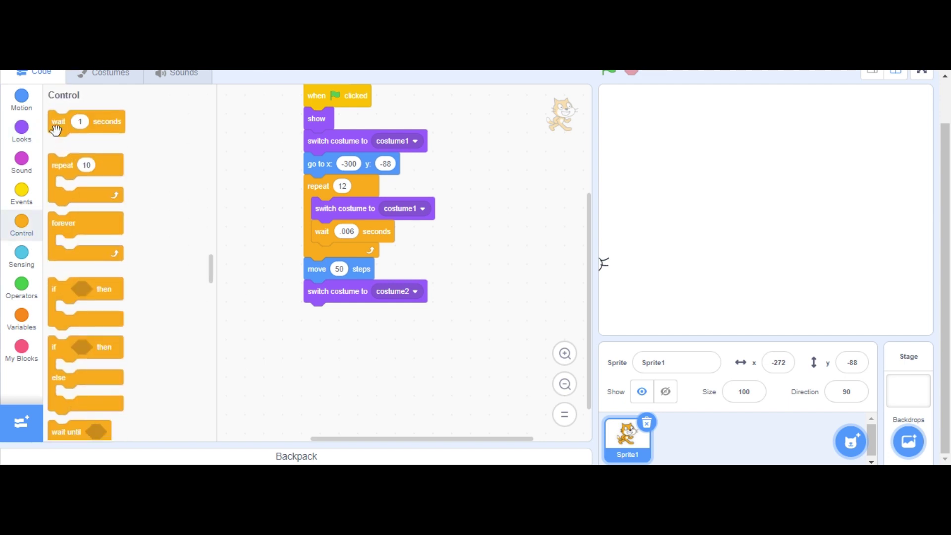
pyautogui.moveTo(59, 124)
pyautogui.mouseDown()
pyautogui.moveTo(315, 340)
pyautogui.moveTo(314, 319)
pyautogui.mouseUp()
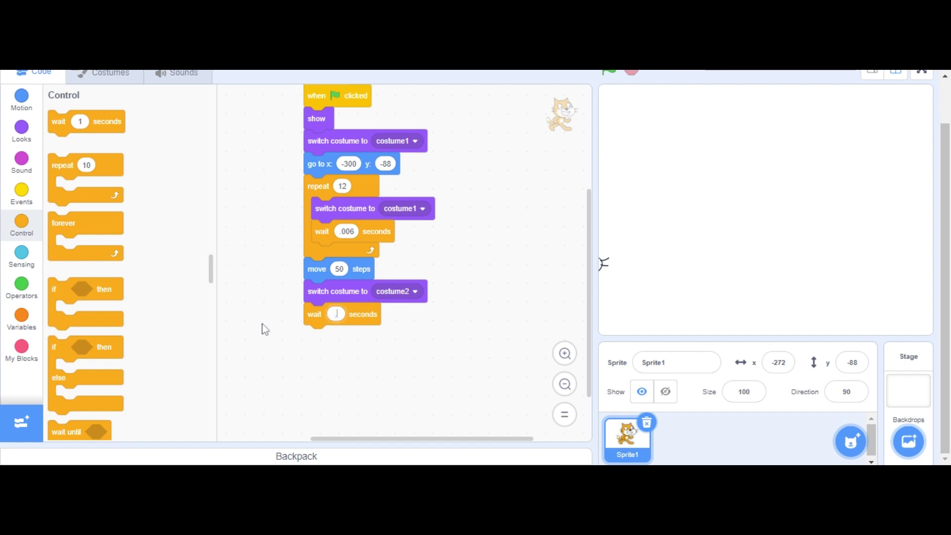
pyautogui.write('.003')
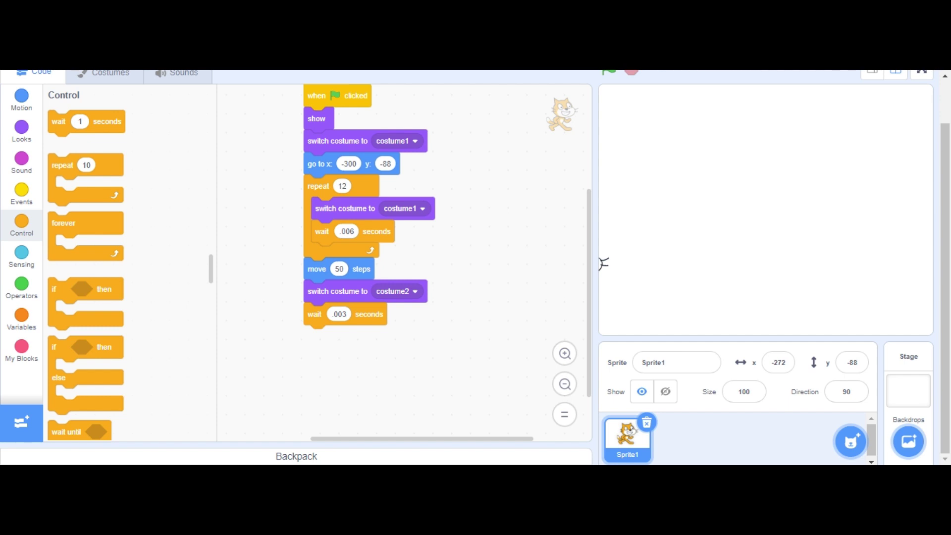
pyautogui.moveTo(325, 274)
pyautogui.mouseDown()
pyautogui.moveTo(369, 285)
pyautogui.moveTo(332, 259)
pyautogui.mouseUp()
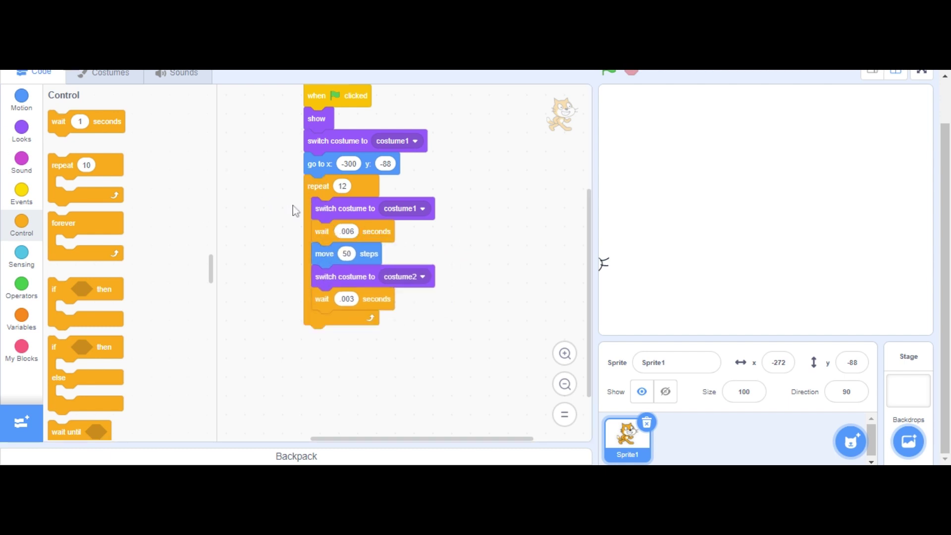
# Use the Looks blocks to end the script with hide, then select the cat's size field.
pyautogui.click(22, 136)
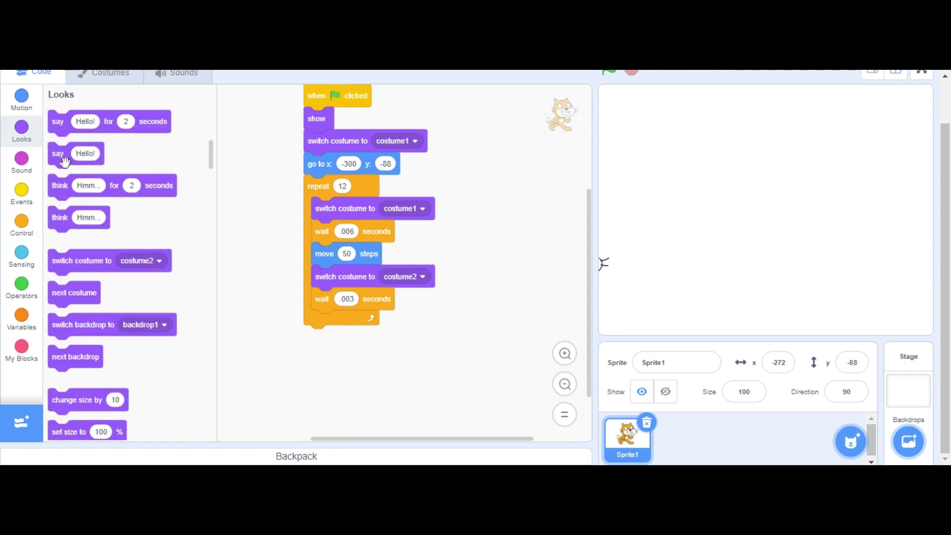
pyautogui.scroll(-5, 65, 162)
pyautogui.scroll(-3, 104, 282)
pyautogui.moveTo(59, 128)
pyautogui.mouseDown()
pyautogui.moveTo(143, 230)
pyautogui.moveTo(319, 364)
pyautogui.mouseUp()
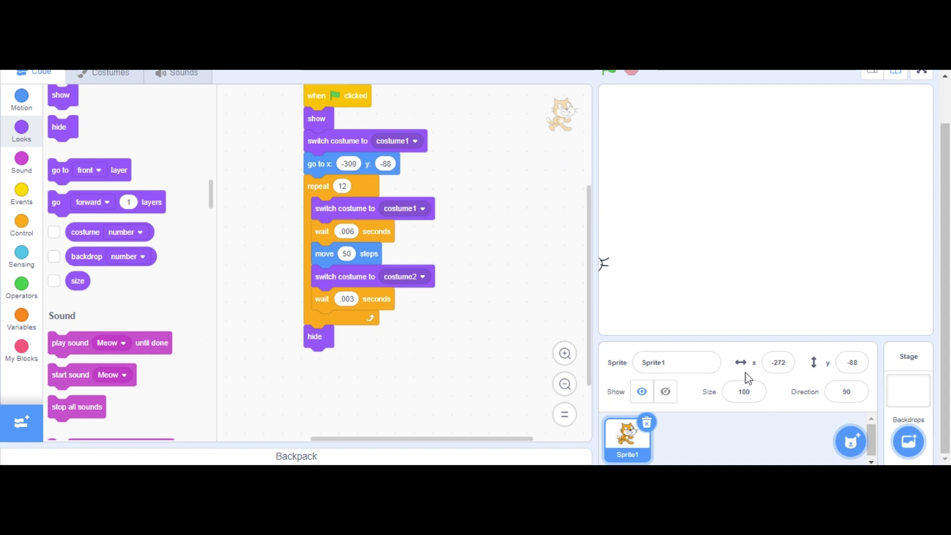
pyautogui.click(744, 392)
pyautogui.write('150')
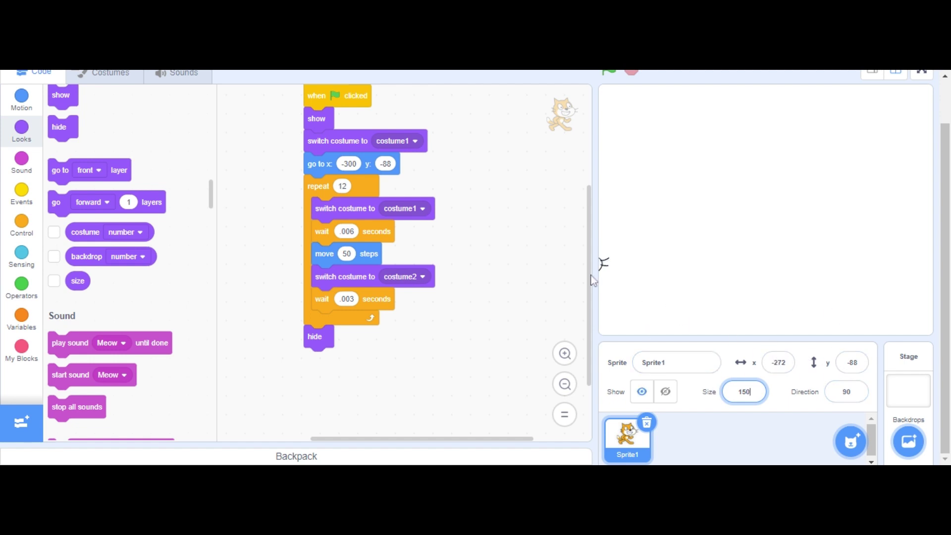
# Commit the cat's size of 150, then hide and reshow the sprite on stage.
pyautogui.click(673, 398)
pyautogui.click(640, 392)
pyautogui.click(643, 393)
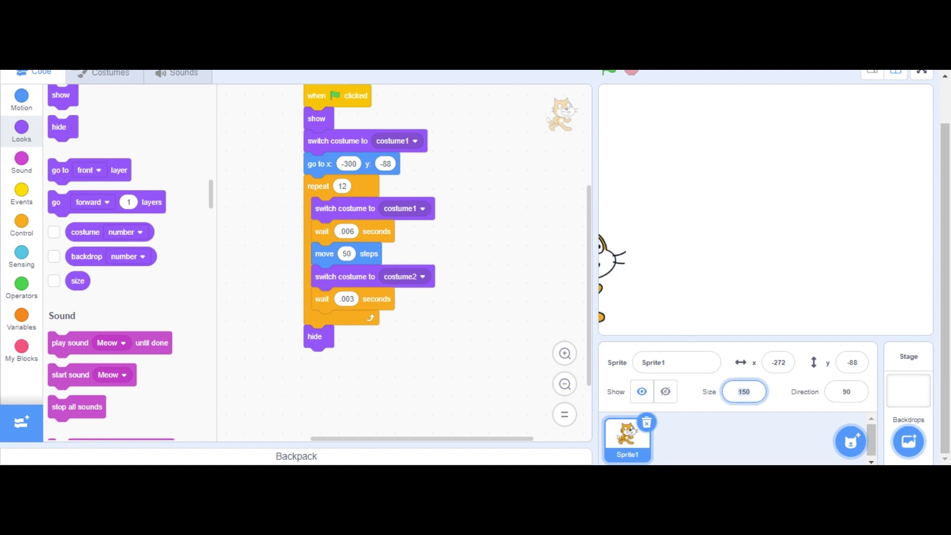
pyautogui.scroll(4, 578, 259)
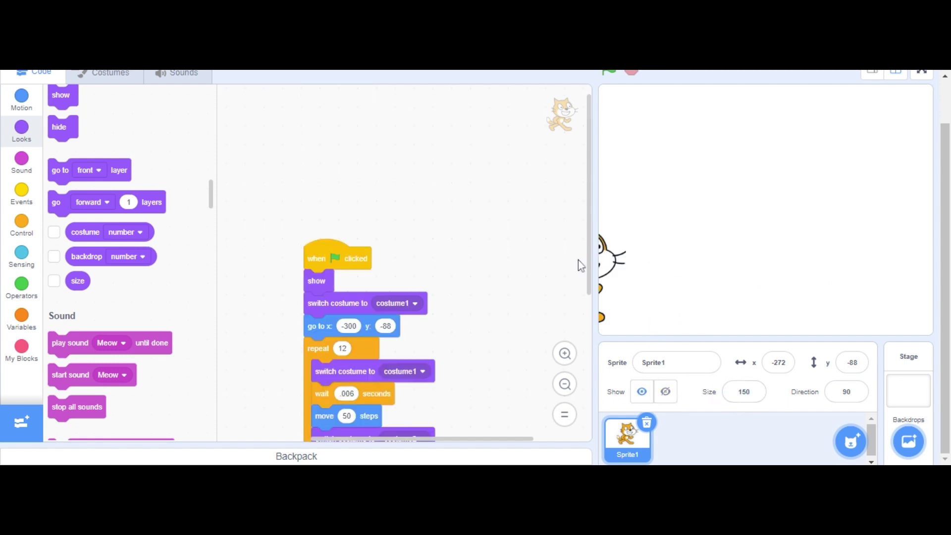
pyautogui.scroll(1, 735, 159)
pyautogui.scroll(-1, 668, 163)
pyautogui.scroll(1, 654, 134)
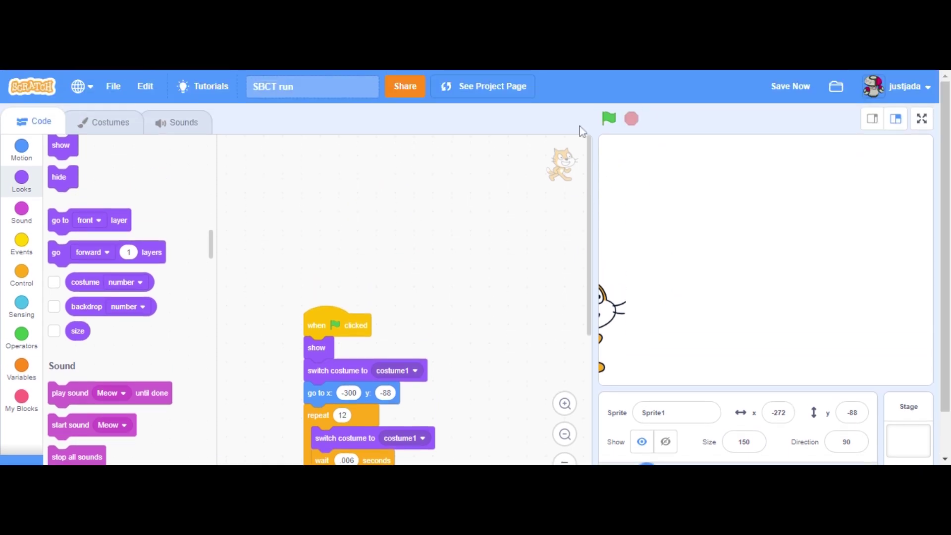
# Run the green-flag animation twice, save the project, and run it once more.
pyautogui.click(608, 123)
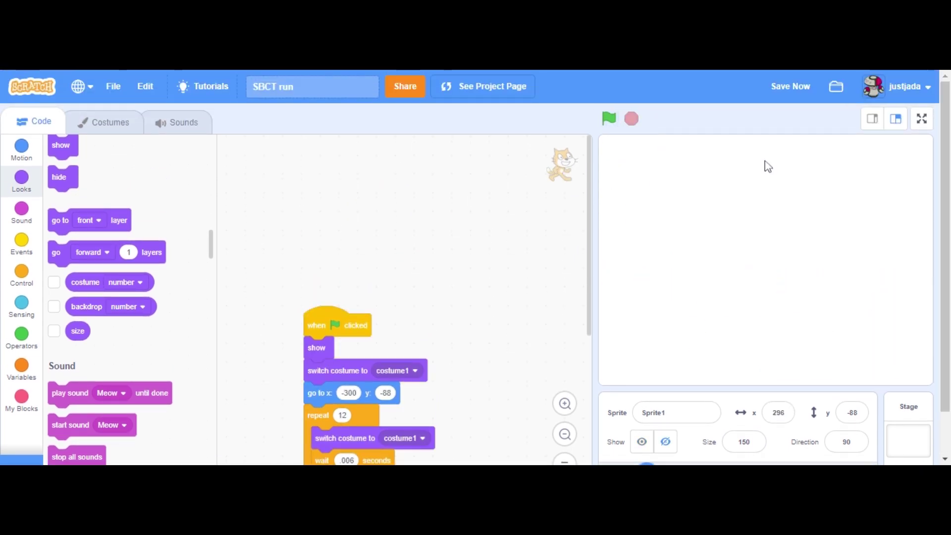
pyautogui.click(611, 125)
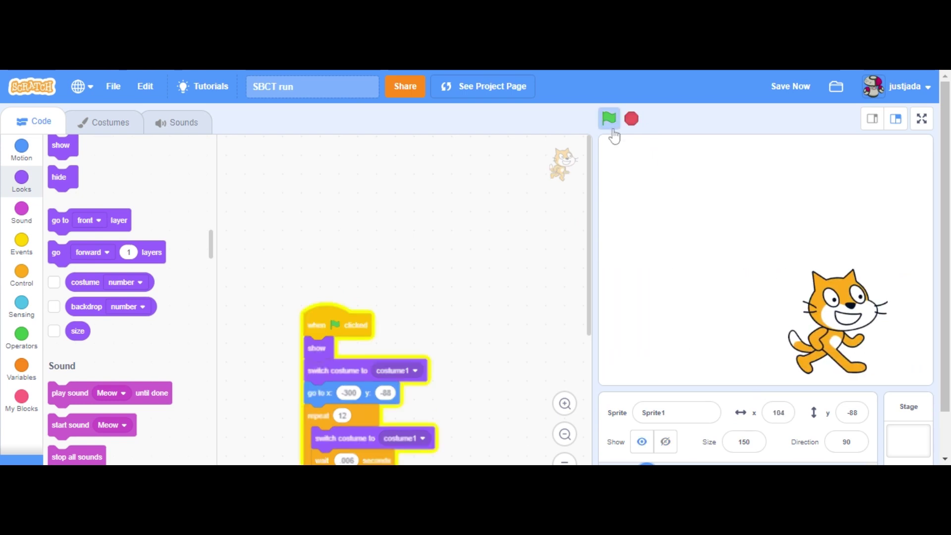
pyautogui.click(772, 86)
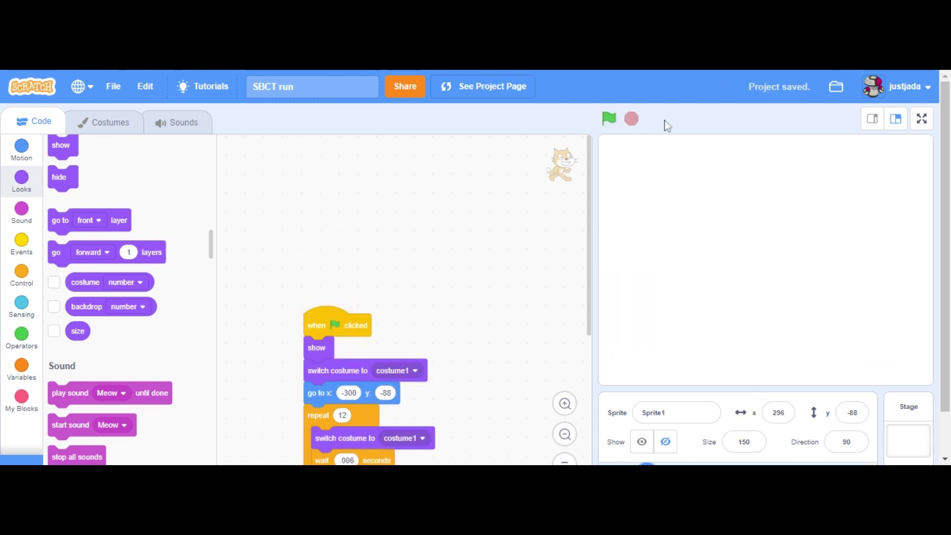
pyautogui.click(607, 120)
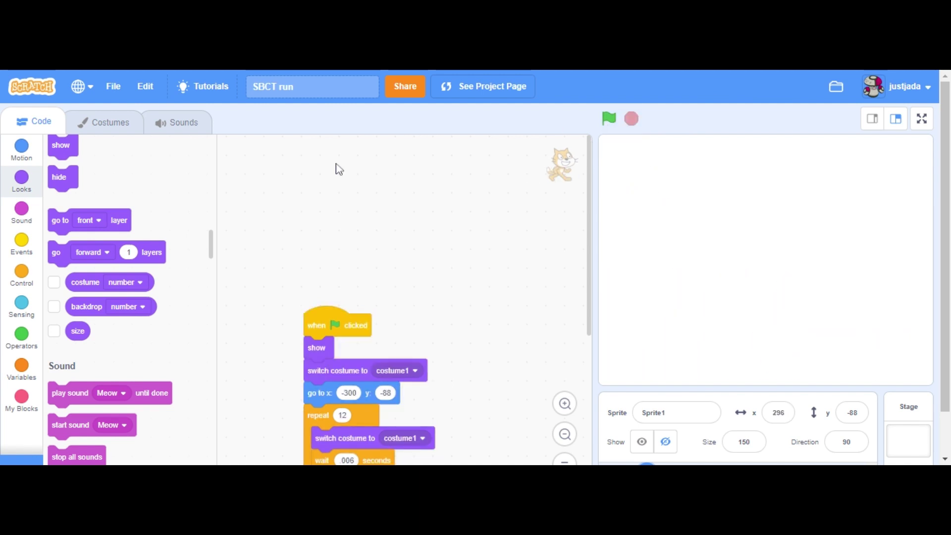
pyautogui.scroll(-3, 405, 245)
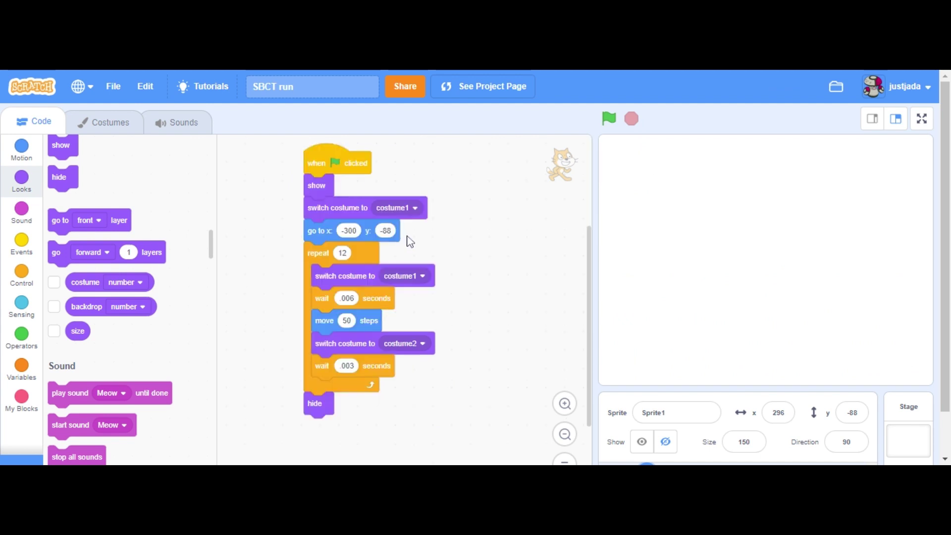
pyautogui.scroll(3, 540, 260)
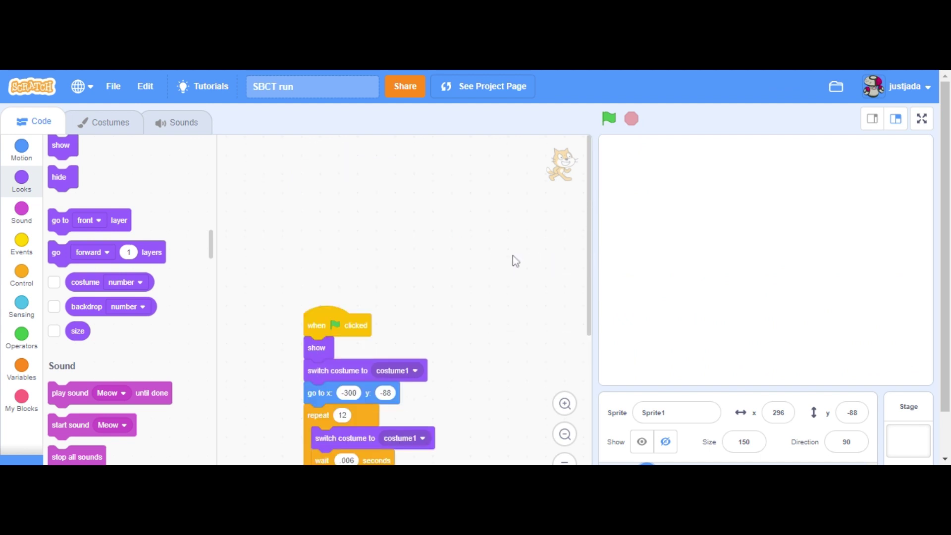